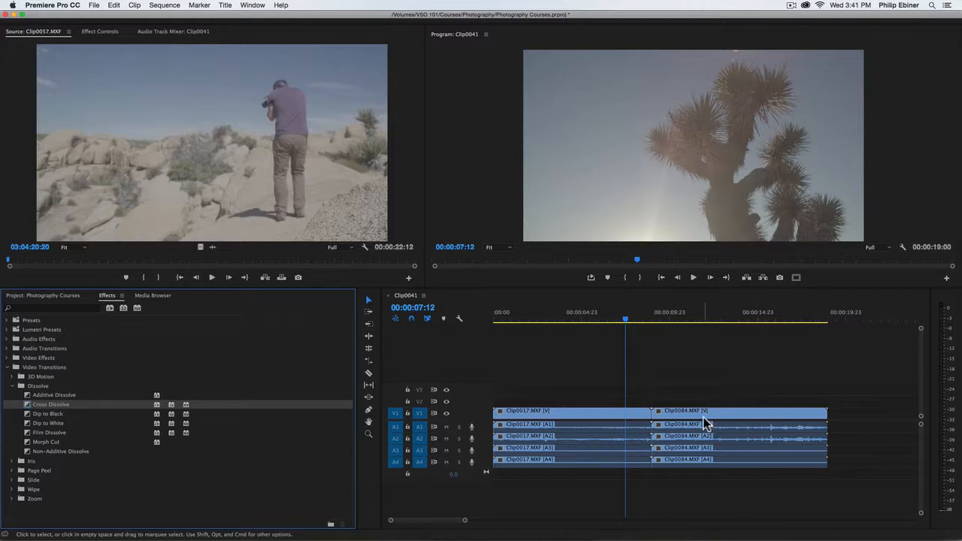
# Move Clip0084.MXF away from Clip0017.MXF on the timeline and try to extend the end of Clip0017.MXF into the gap.
pyautogui.moveTo(665, 411); pyautogui.dragTo(709, 430)
pyautogui.moveTo(638, 418); pyautogui.dragTo(648, 418)
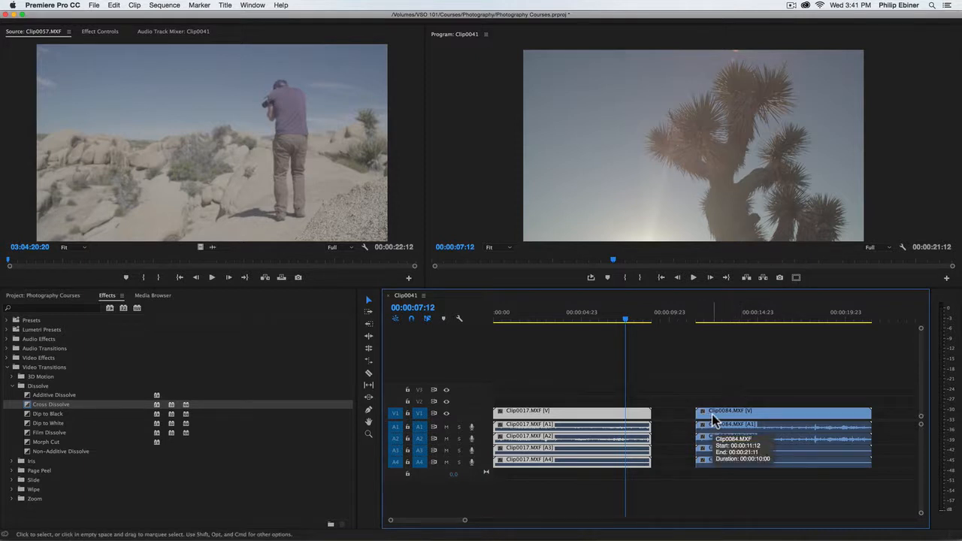
pyautogui.moveTo(711, 414); pyautogui.dragTo(773, 409)
pyautogui.moveTo(650, 412); pyautogui.dragTo(679, 411)
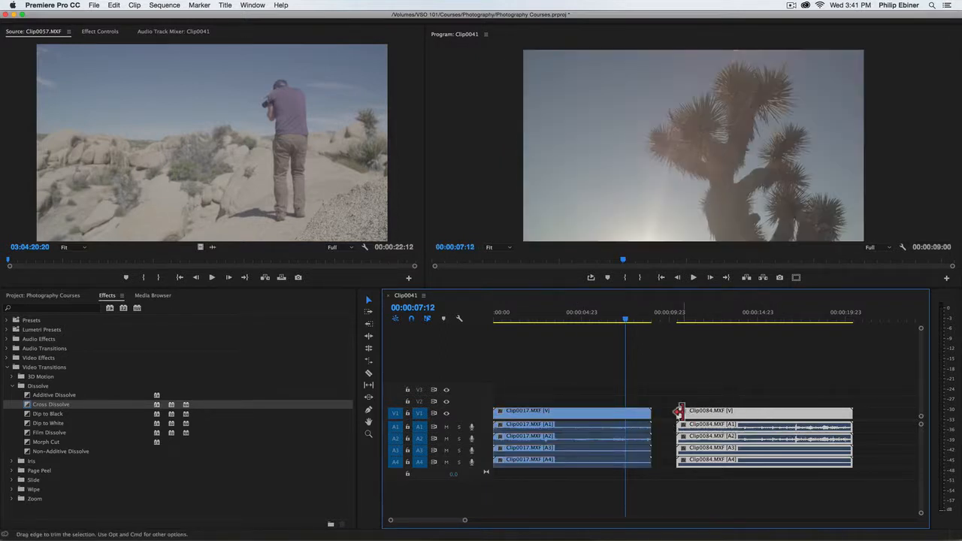
# Play the start of Clip0084.MXF, try to extend it earlier, and move the clip back against Clip0017.MXF.
pyautogui.press('space')
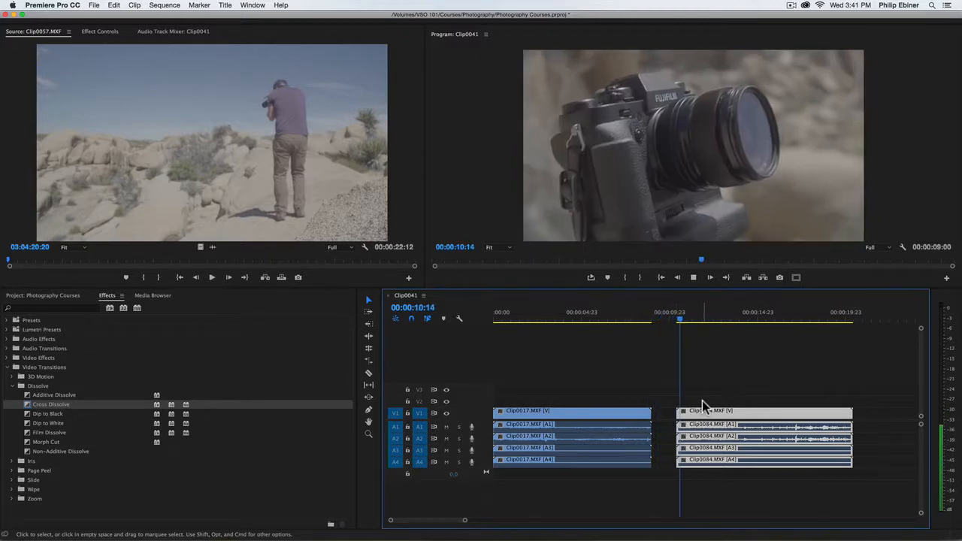
pyautogui.press('space')
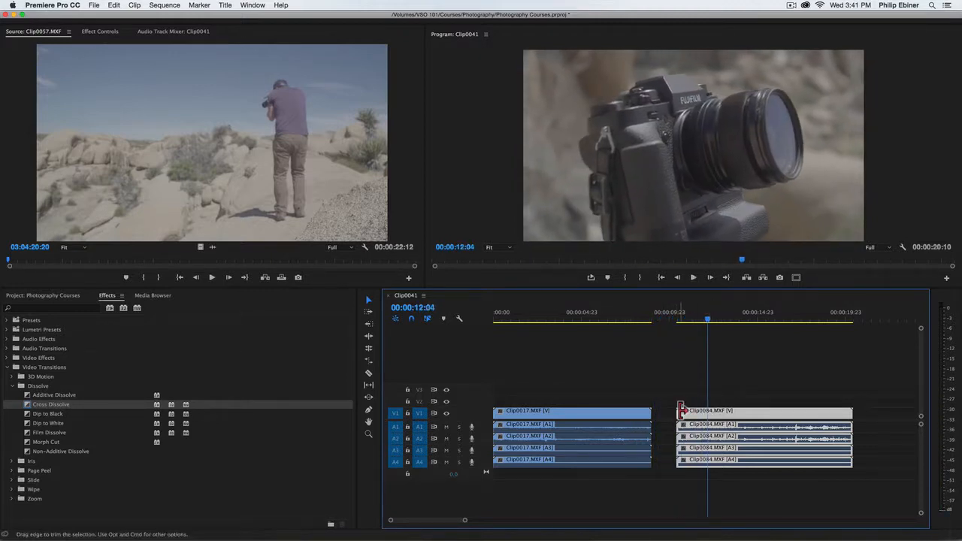
pyautogui.moveTo(681, 411); pyautogui.dragTo(664, 410)
pyautogui.moveTo(671, 319); pyautogui.dragTo(648, 350)
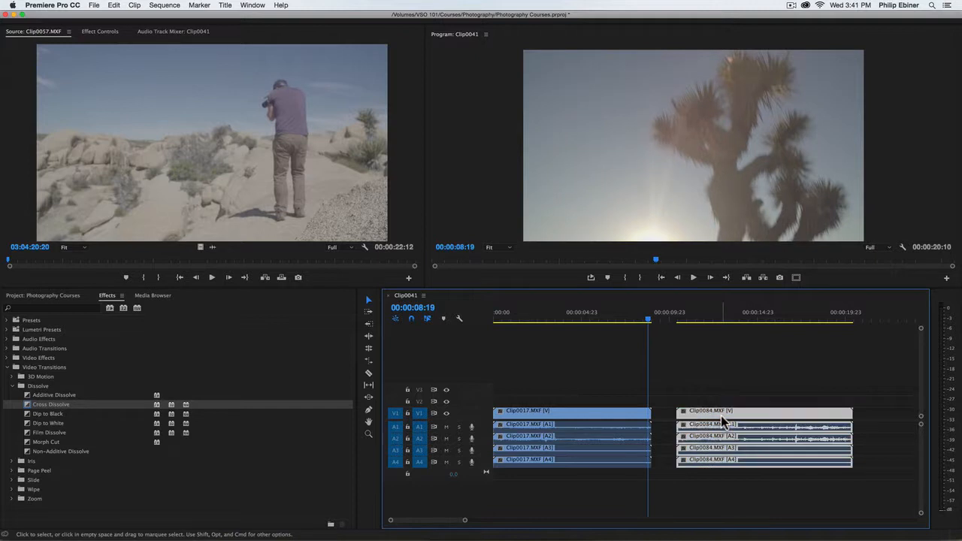
pyautogui.moveTo(721, 421); pyautogui.dragTo(699, 416)
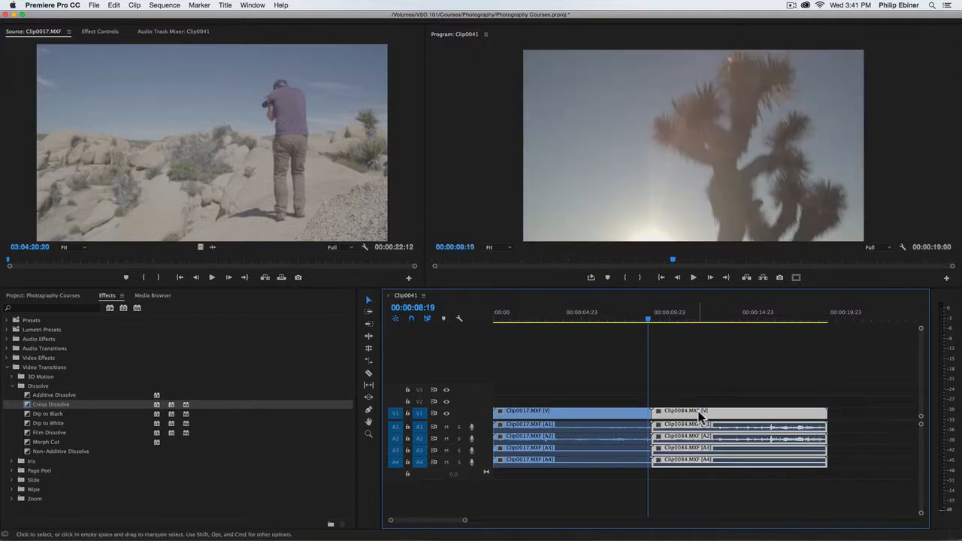
# Apply a Cross Dissolve to the cut between Clip0017.MXF and Clip0084.MXF, accepting repeated frames.
pyautogui.click(73, 406)
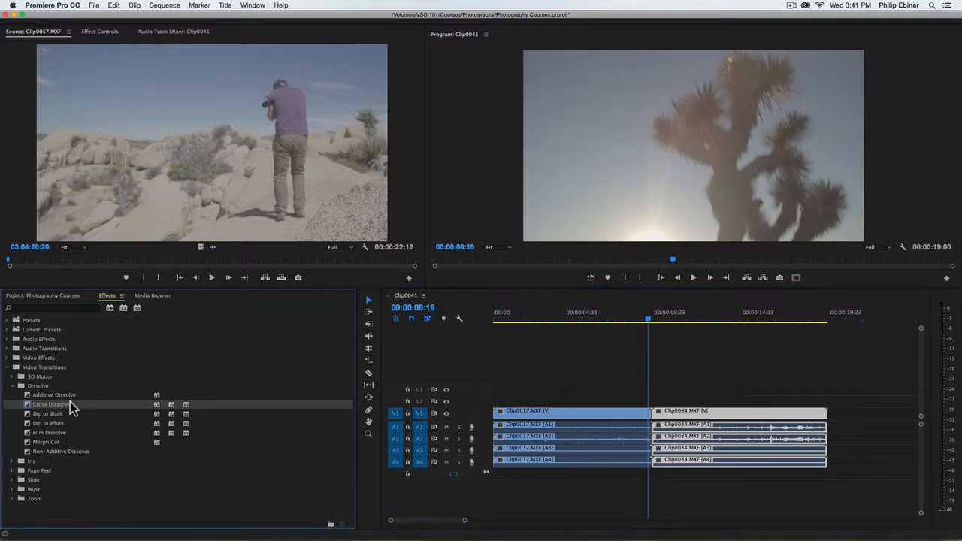
pyautogui.moveTo(367, 426); pyautogui.dragTo(648, 413)
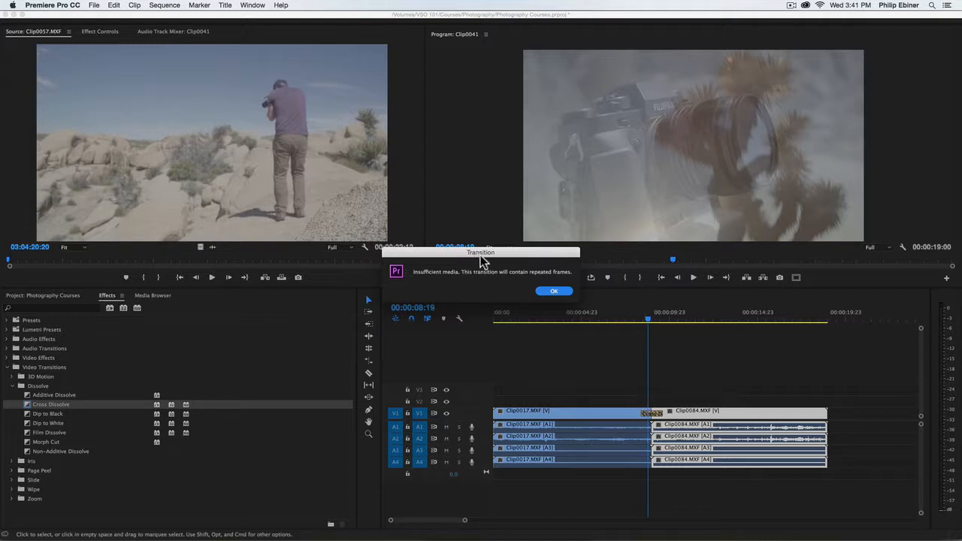
pyautogui.click(554, 292)
pyautogui.click(569, 295)
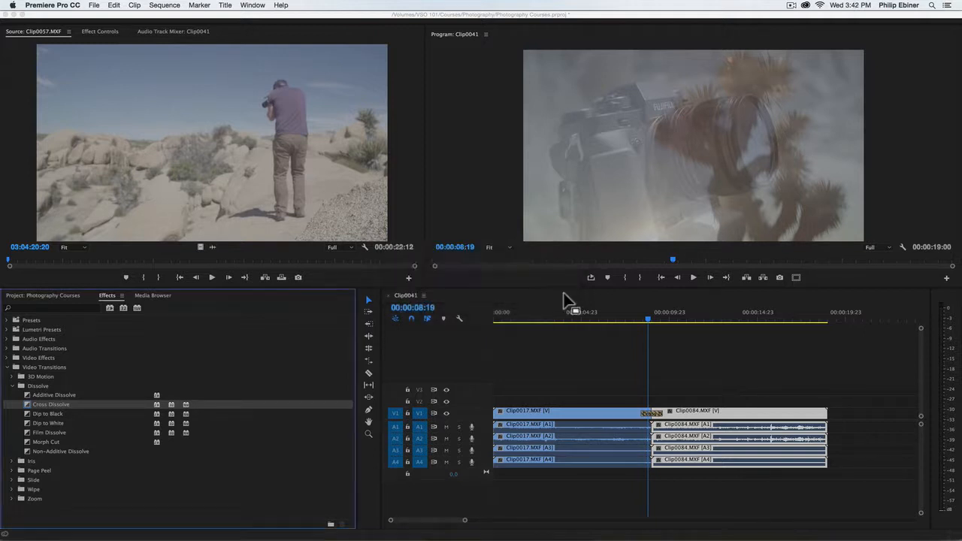
# Scrub through the Cross Dissolve between the two clips and delete the transition.
pyautogui.click(699, 381)
pyautogui.press('=')
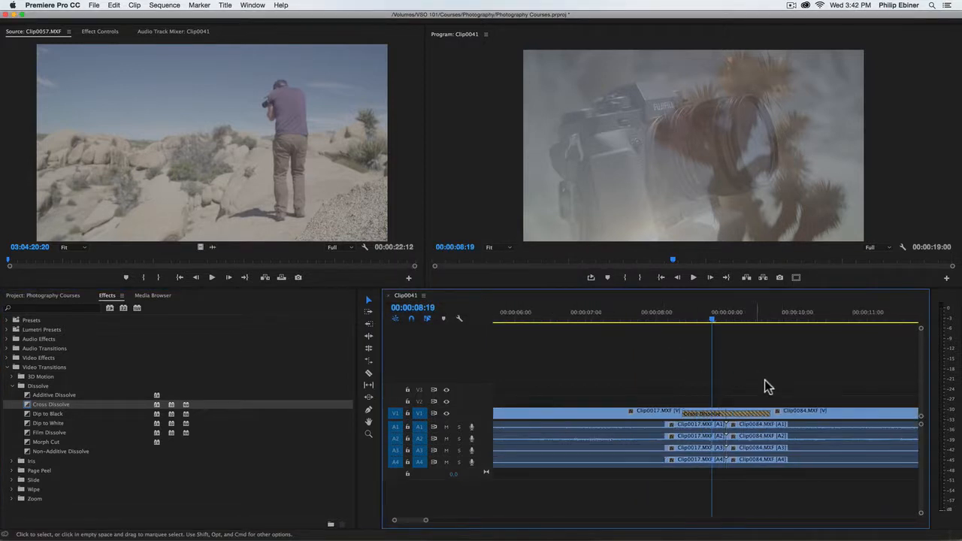
pyautogui.moveTo(716, 330); pyautogui.dragTo(753, 334)
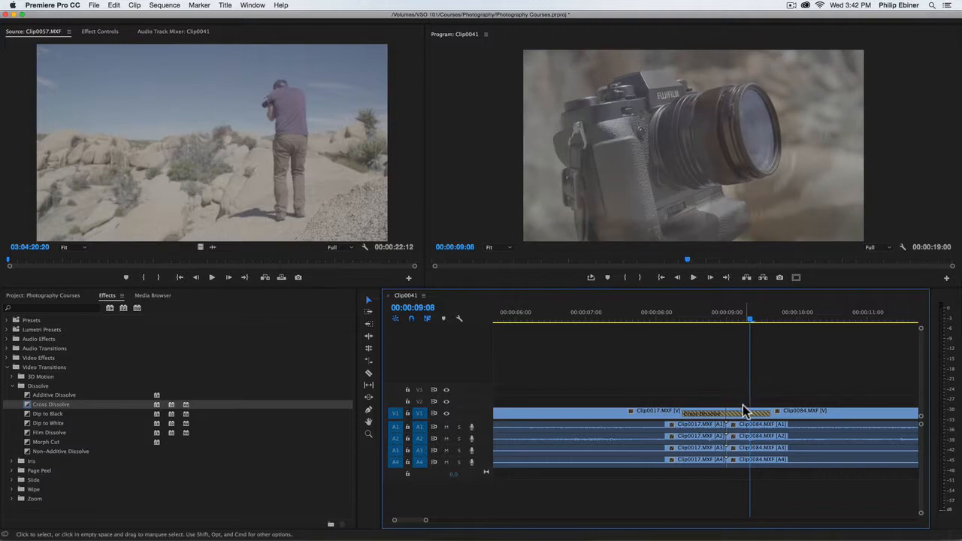
pyautogui.moveTo(745, 412)
pyautogui.mouseDown()
pyautogui.moveTo(716, 415)
pyautogui.moveTo(730, 415)
pyautogui.mouseUp()
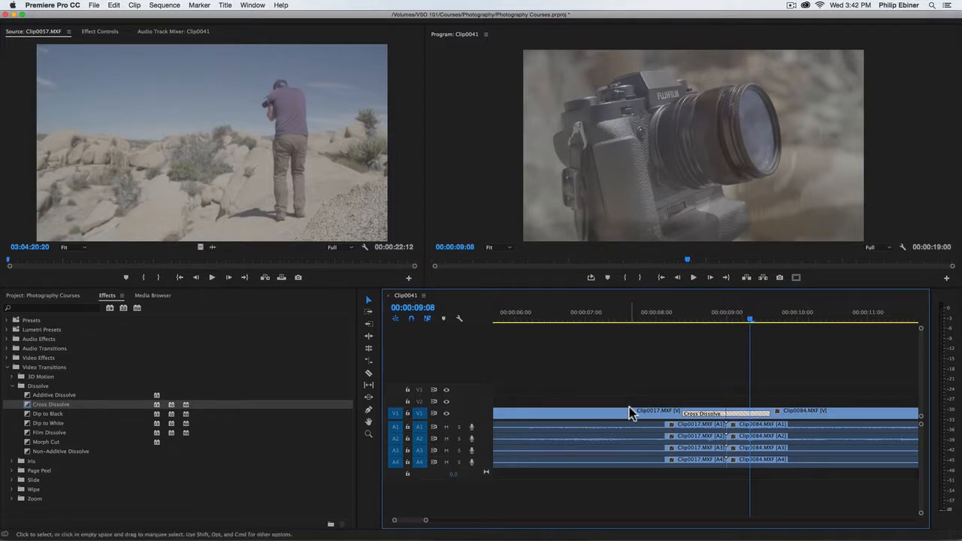
pyautogui.click(628, 410)
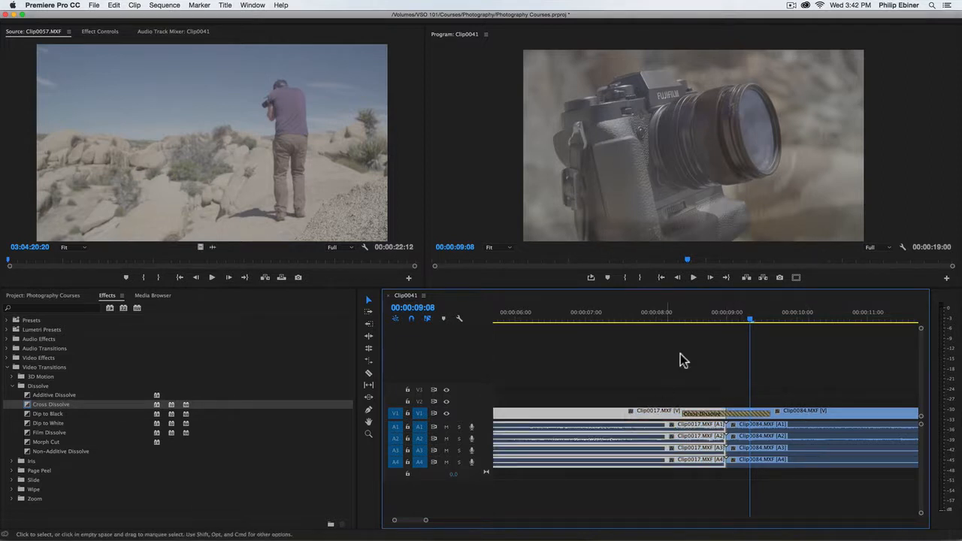
pyautogui.click(819, 419)
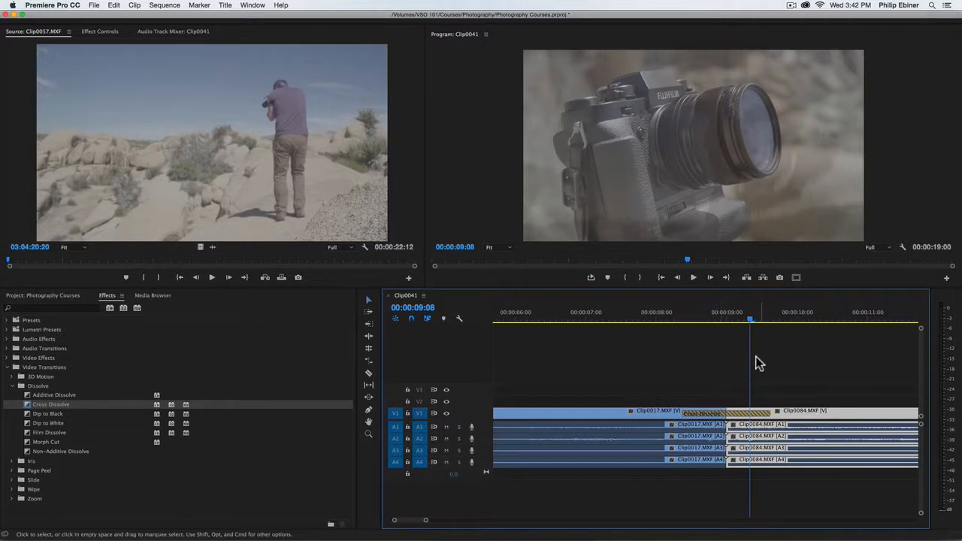
pyautogui.click(753, 413)
pyautogui.press('Delete')
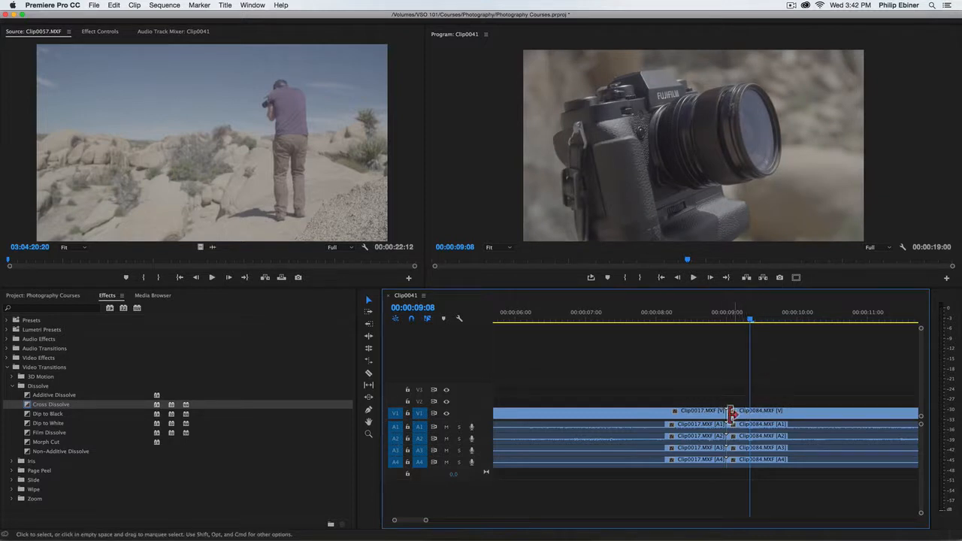
# Trim the end of Clip0017.MXF to 00:00:06:11 and move Clip0084.MXF left to close the gap.
pyautogui.press('-')
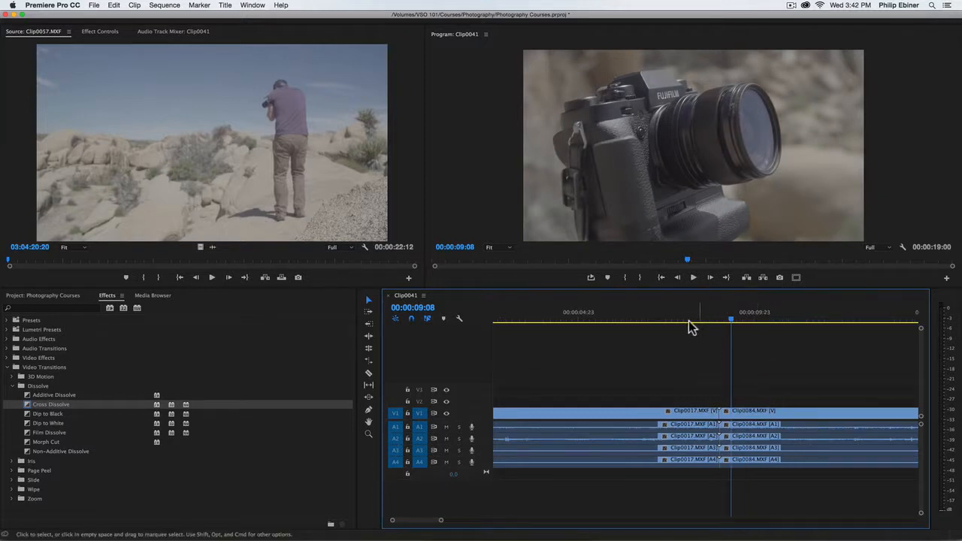
pyautogui.moveTo(689, 327); pyautogui.dragTo(523, 340)
pyautogui.press('space')
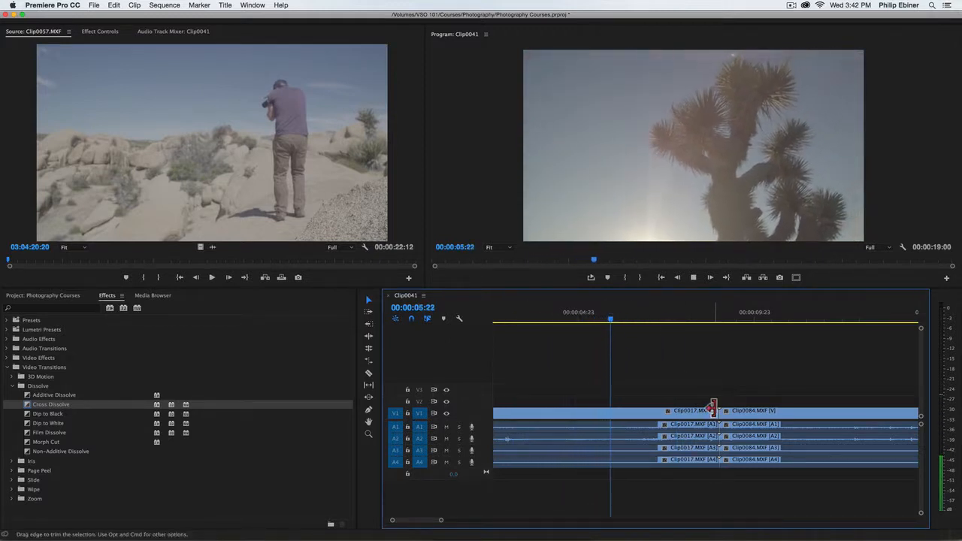
pyautogui.press('space')
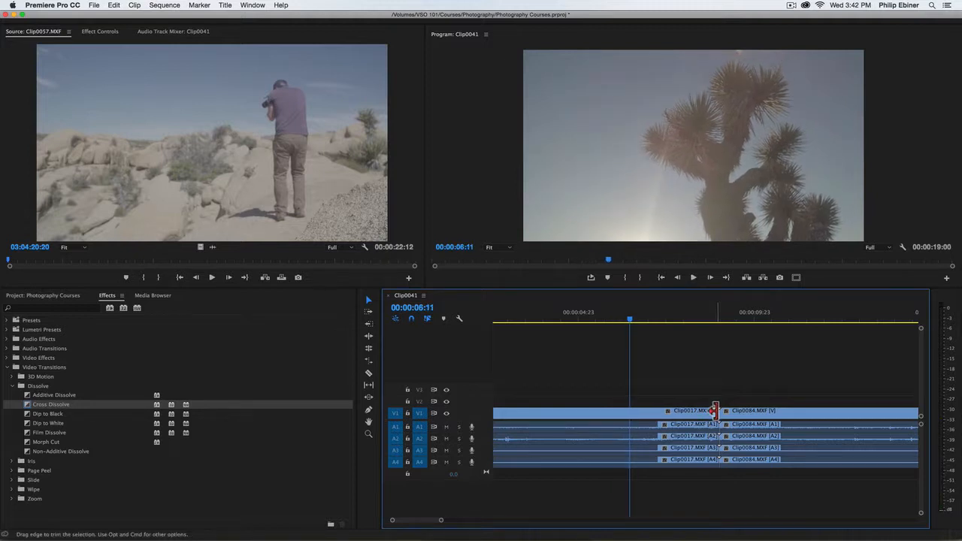
pyautogui.moveTo(713, 410); pyautogui.dragTo(629, 411)
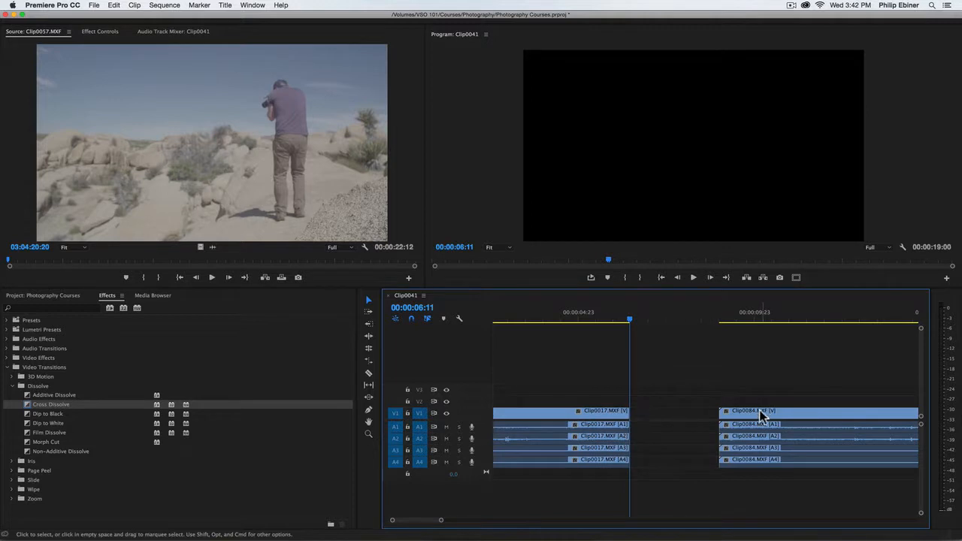
pyautogui.moveTo(758, 413); pyautogui.dragTo(667, 418)
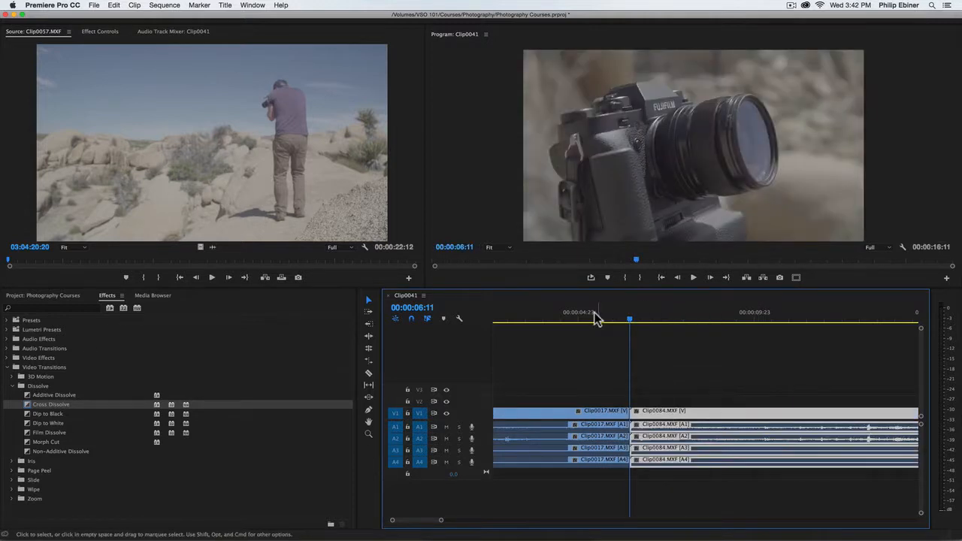
# Play back the cut between Clip0017.MXF and Clip0084.MXF and return the playhead to the edit point.
pyautogui.moveTo(593, 317); pyautogui.dragTo(551, 316)
pyautogui.press('space')
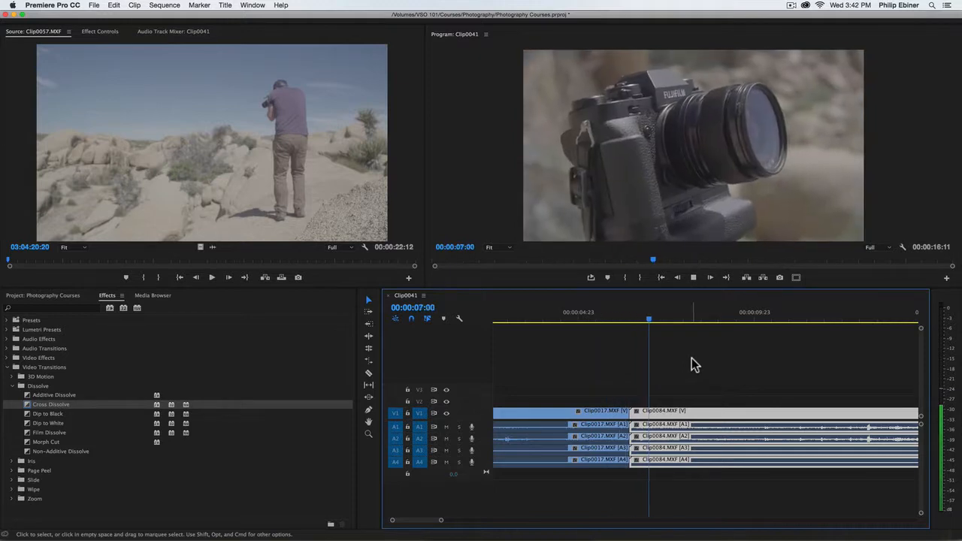
pyautogui.press('space')
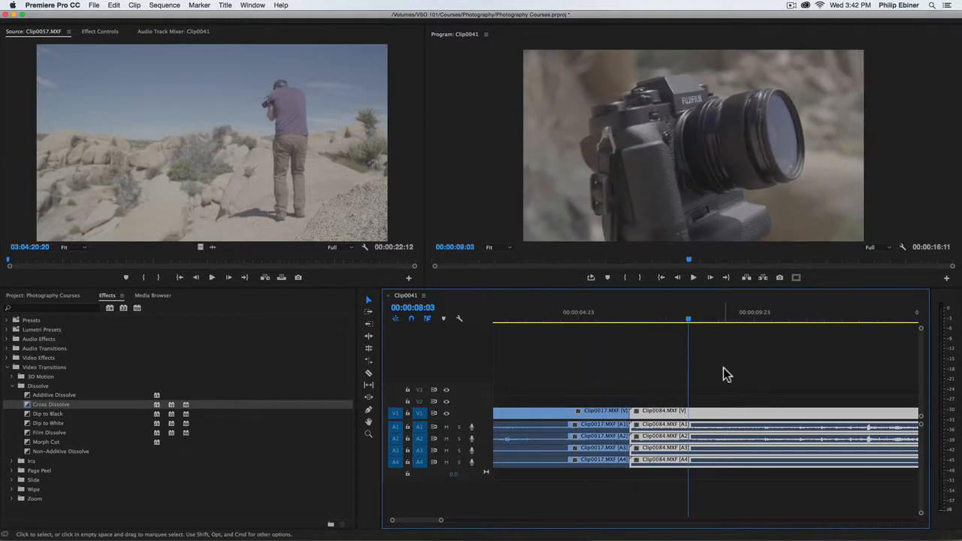
pyautogui.click(646, 396)
pyautogui.click(642, 411)
pyautogui.moveTo(648, 328); pyautogui.dragTo(630, 362)
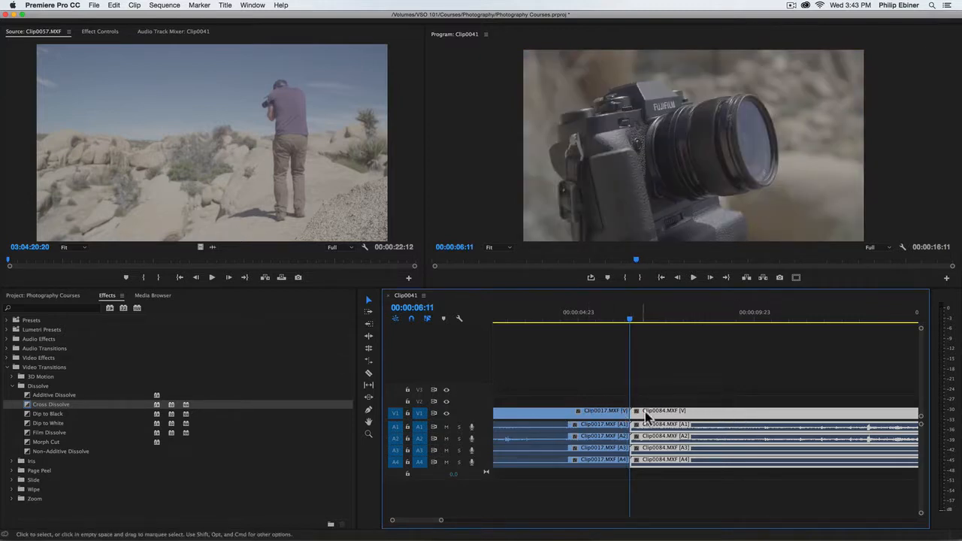
# Move the video of Clip0017.MXF up to track V2 and delete the audio of both clips.
pyautogui.moveTo(591, 410); pyautogui.dragTo(591, 395)
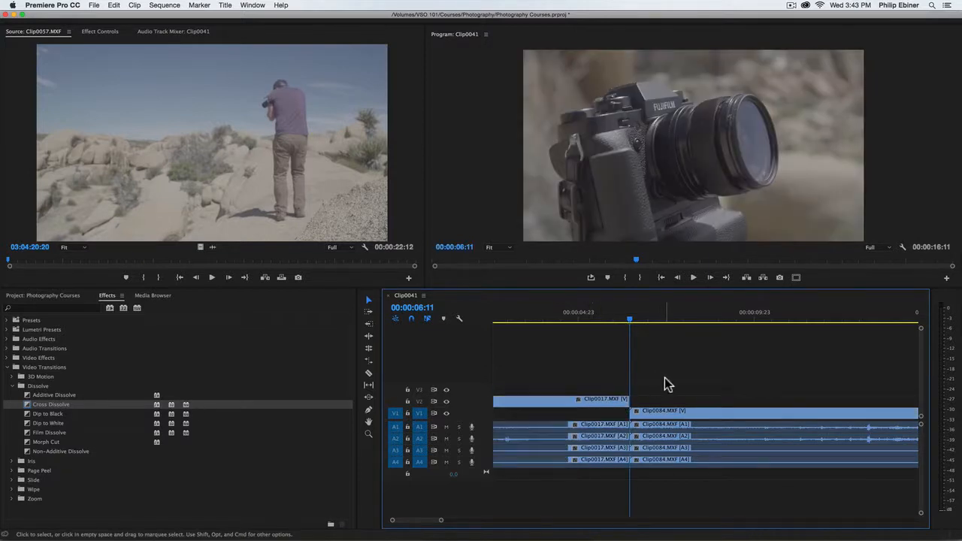
pyautogui.moveTo(599, 464); pyautogui.dragTo(661, 428)
pyautogui.press('Delete')
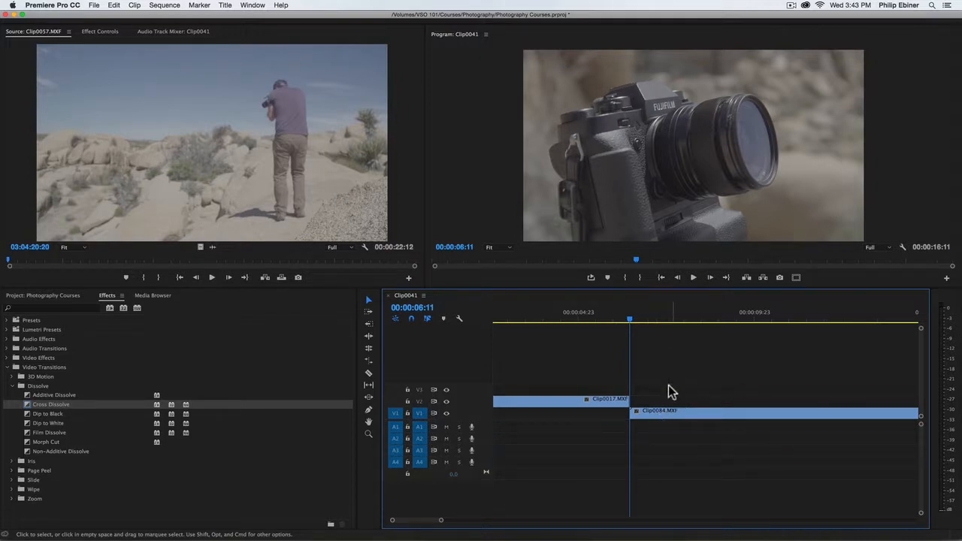
# Undo a test extension of Clip0017.MXF over Clip0084.MXF and move Clip0017.MXF back down to track V1.
pyautogui.moveTo(631, 399); pyautogui.dragTo(783, 405)
pyautogui.press('super+z')
pyautogui.moveTo(607, 402); pyautogui.dragTo(606, 413)
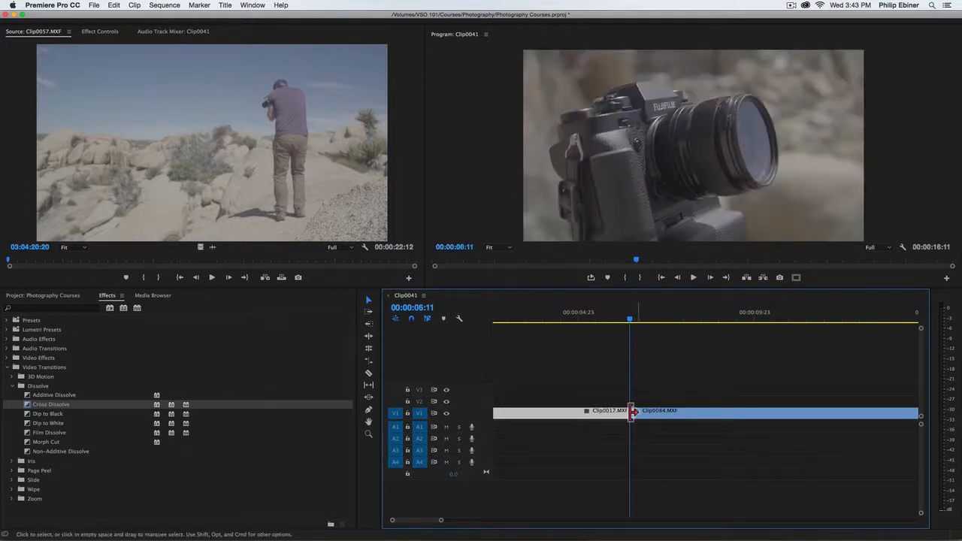
pyautogui.click(656, 398)
# Apply a Cross Dissolve starting at the cut between Clip0017.MXF and Clip0084.MXF and preview its first frames.
pyautogui.moveTo(50, 404); pyautogui.dragTo(175, 390)
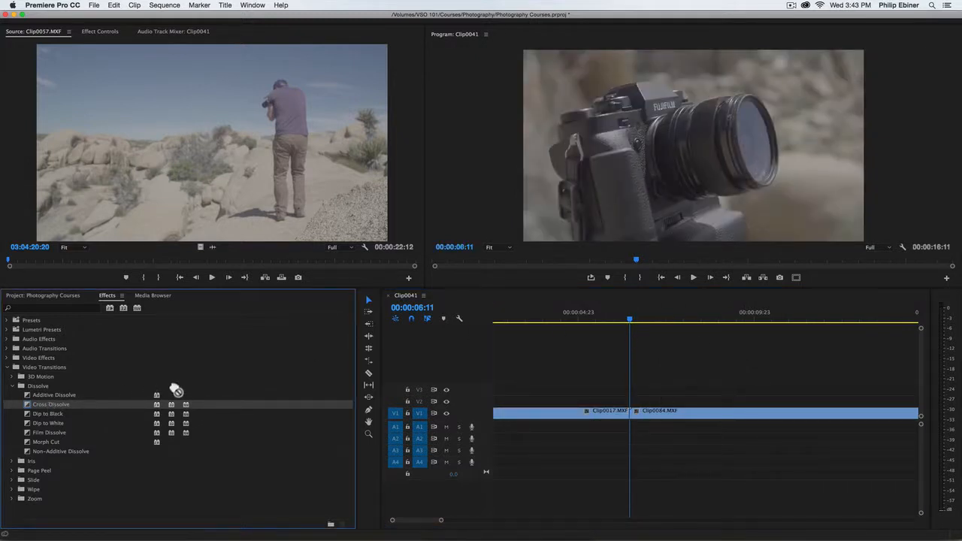
pyautogui.moveTo(446, 402); pyautogui.dragTo(634, 415)
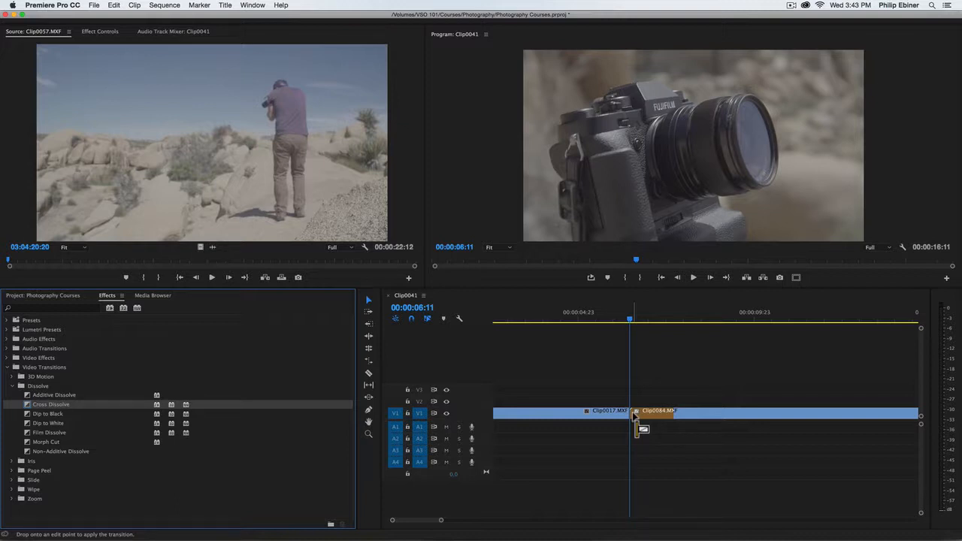
pyautogui.moveTo(634, 413); pyautogui.dragTo(628, 414)
pyautogui.moveTo(629, 414); pyautogui.dragTo(629, 415)
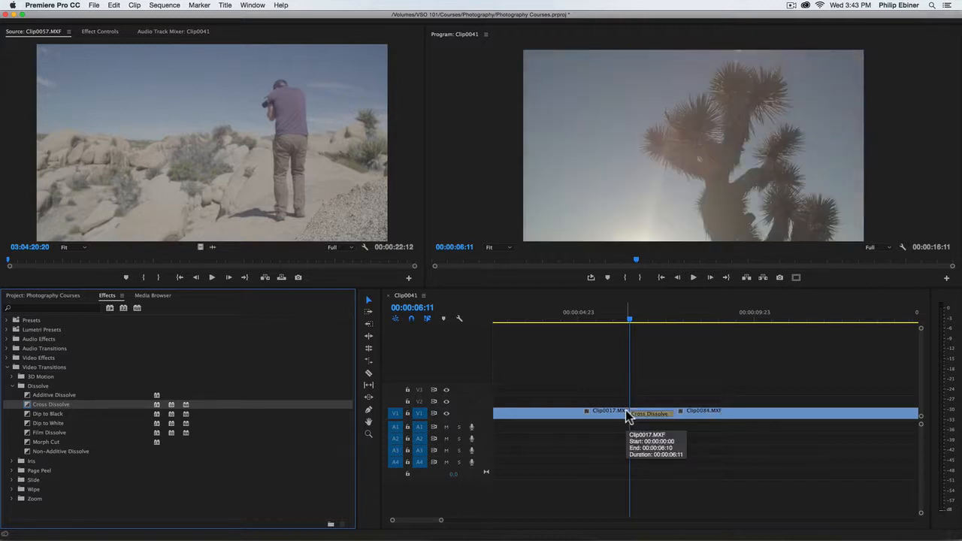
pyautogui.moveTo(636, 321)
pyautogui.mouseDown()
pyautogui.moveTo(601, 319)
pyautogui.moveTo(637, 335)
pyautogui.moveTo(666, 331)
pyautogui.moveTo(629, 332)
pyautogui.moveTo(674, 336)
pyautogui.moveTo(635, 336)
pyautogui.mouseUp()
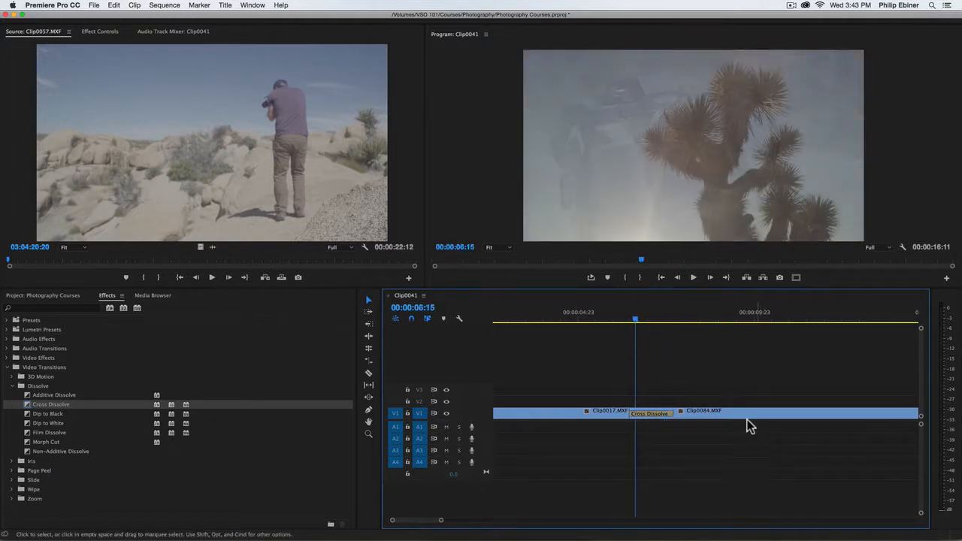
# Lengthen the Cross Dissolve to 00:00:02:13 and try to extend its end further into Clip0084.MXF.
pyautogui.moveTo(670, 413); pyautogui.dragTo(762, 419)
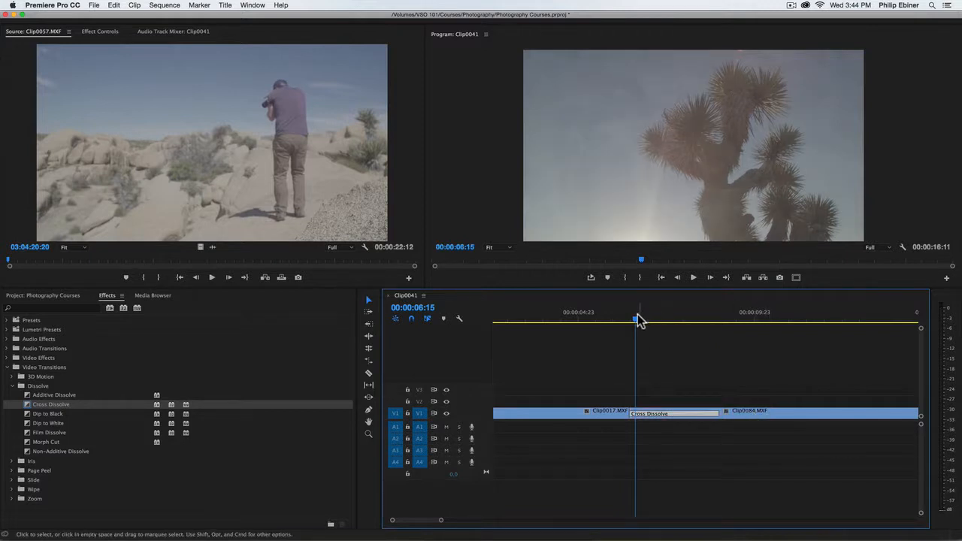
pyautogui.moveTo(637, 319); pyautogui.dragTo(660, 338)
pyautogui.moveTo(717, 412); pyautogui.dragTo(750, 407)
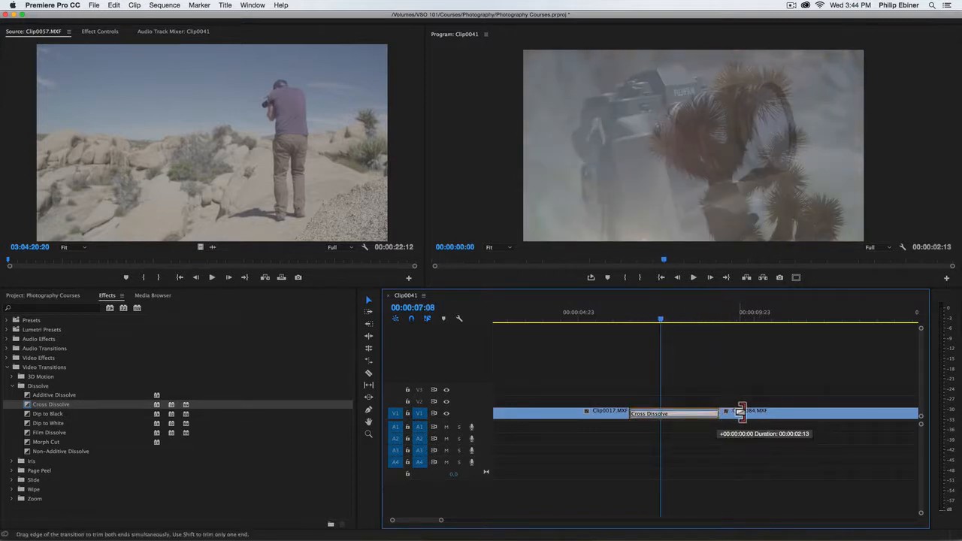
pyautogui.moveTo(803, 407)
pyautogui.mouseDown()
pyautogui.moveTo(763, 406)
pyautogui.moveTo(791, 406)
pyautogui.mouseUp()
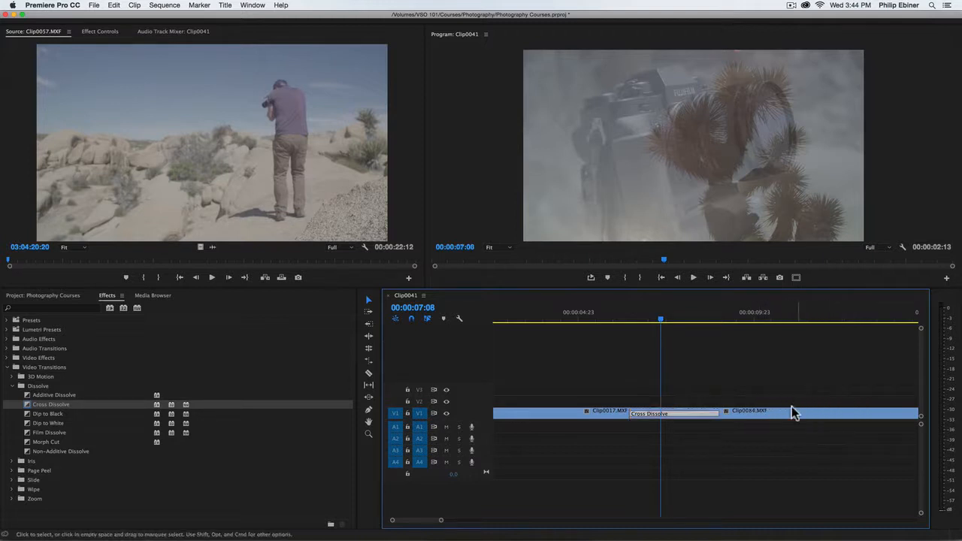
# Scrub through the lengthened Cross Dissolve to its end at 00:00:08:23.
pyautogui.click(580, 414)
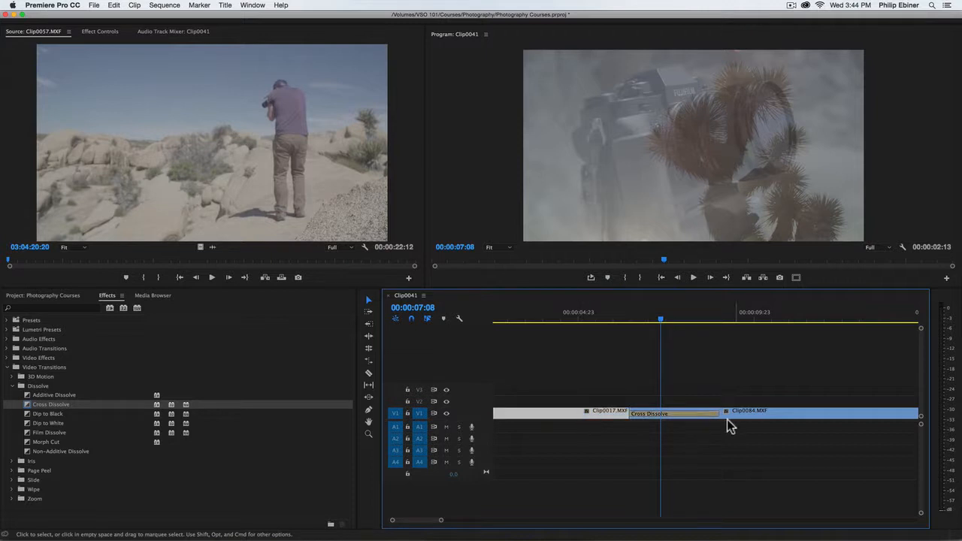
pyautogui.click(664, 319)
pyautogui.moveTo(668, 320); pyautogui.dragTo(719, 328)
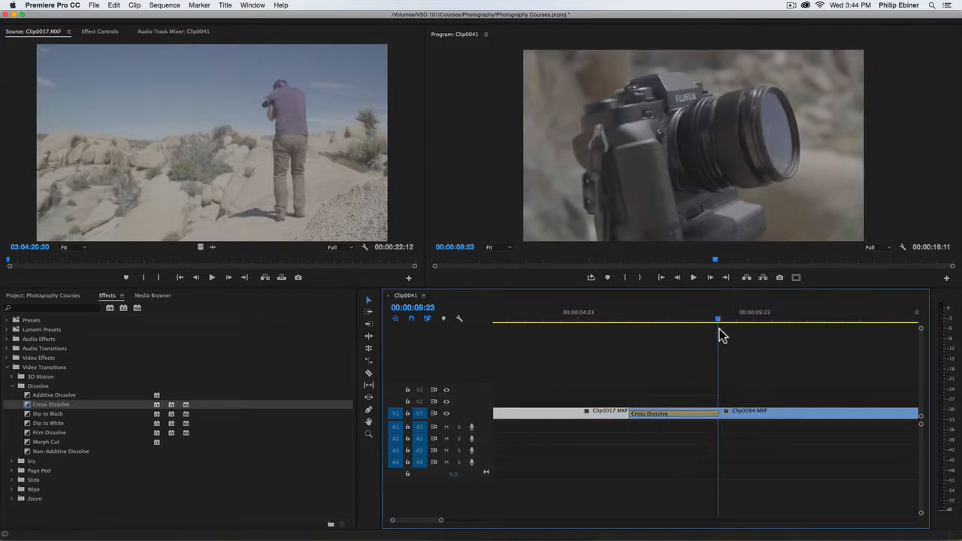
# Scrub back into the Cross Dissolve and shorten it so it ends at about 00:00:07:20.
pyautogui.click(721, 320)
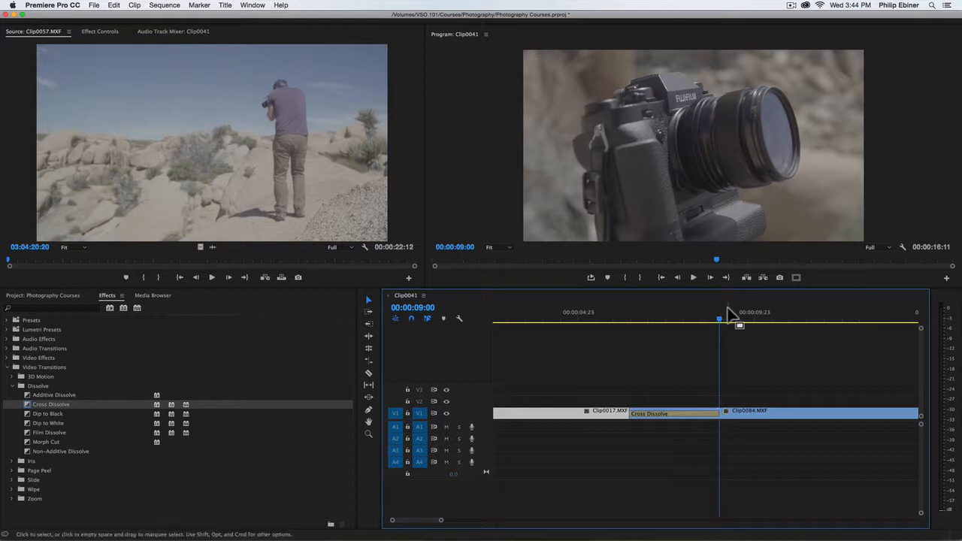
pyautogui.moveTo(720, 323); pyautogui.dragTo(650, 323)
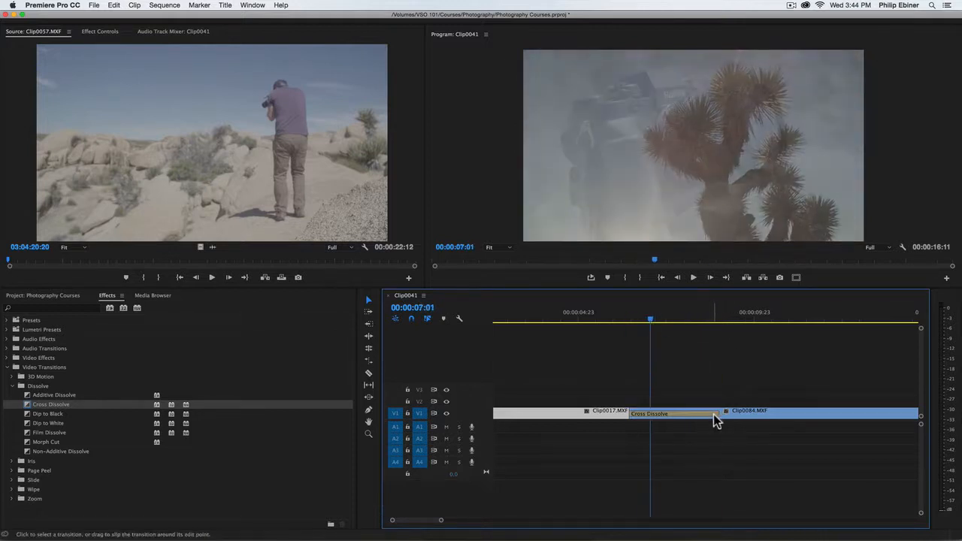
pyautogui.moveTo(717, 414); pyautogui.dragTo(680, 414)
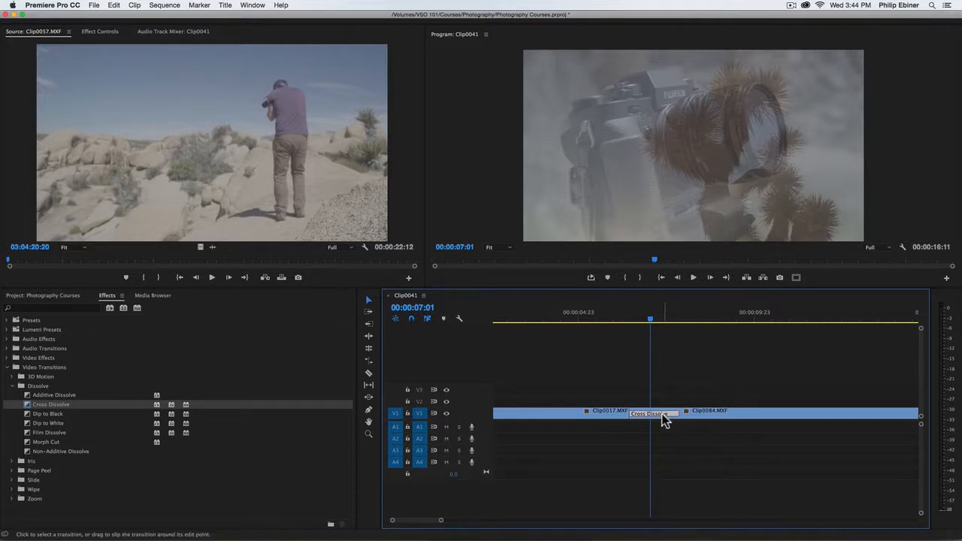
# Try to slide the shortened Cross Dissolve earlier over Clip0017.MXF, and delete the transition.
pyautogui.moveTo(662, 414); pyautogui.dragTo(650, 418)
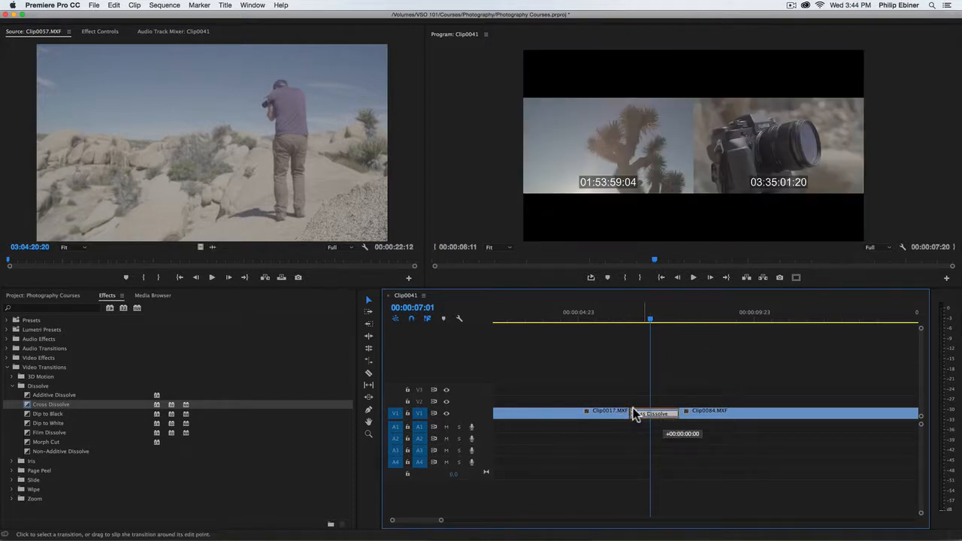
pyautogui.moveTo(691, 414); pyautogui.dragTo(661, 414)
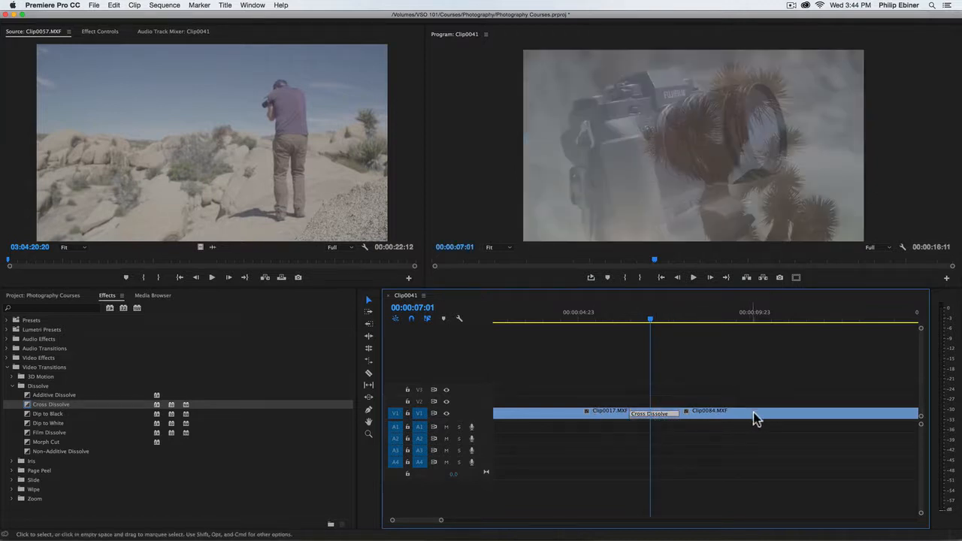
pyautogui.moveTo(641, 321); pyautogui.dragTo(630, 326)
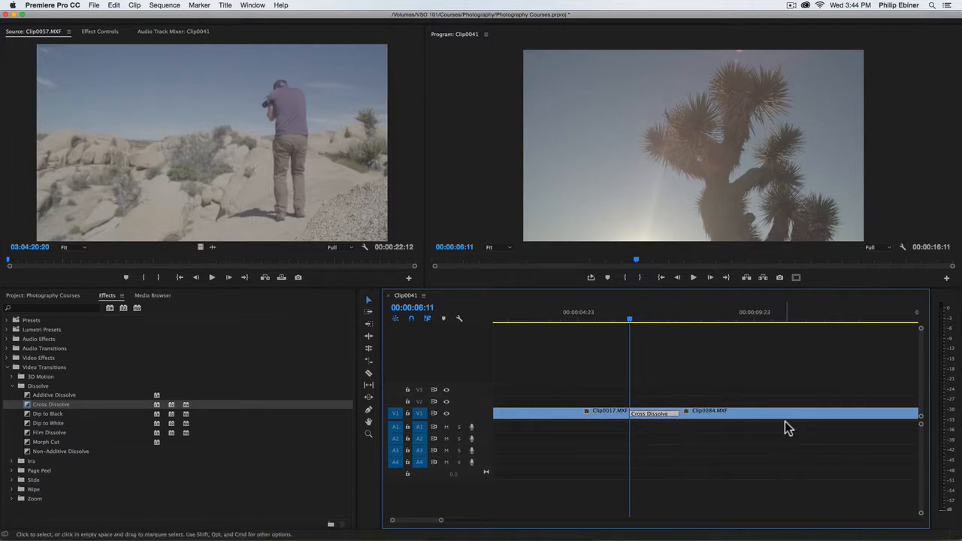
pyautogui.press('Delete')
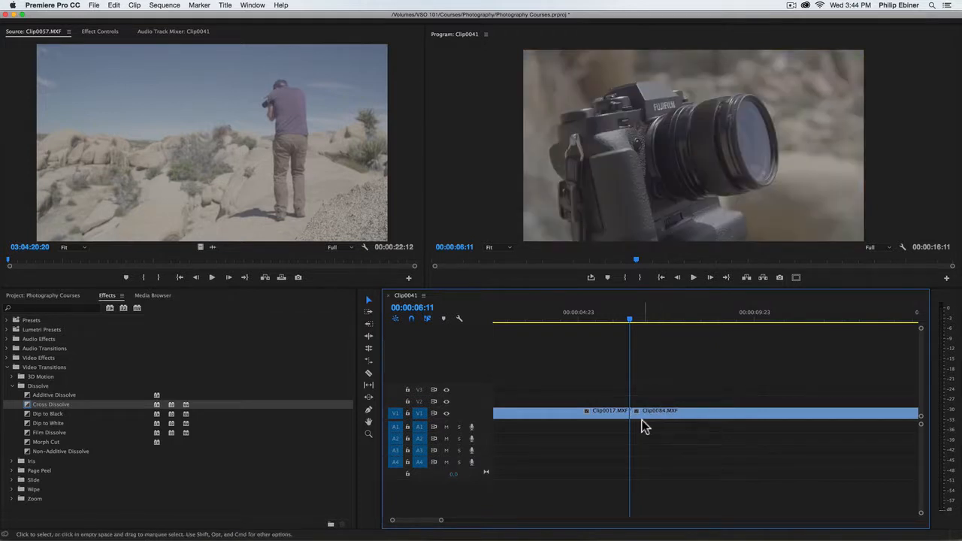
# Trim the start of Clip0084.MXF to 00:00:08:14 and move the clip back against the end of Clip0017.MXF.
pyautogui.moveTo(640, 321); pyautogui.dragTo(705, 322)
pyautogui.moveTo(635, 410); pyautogui.dragTo(707, 416)
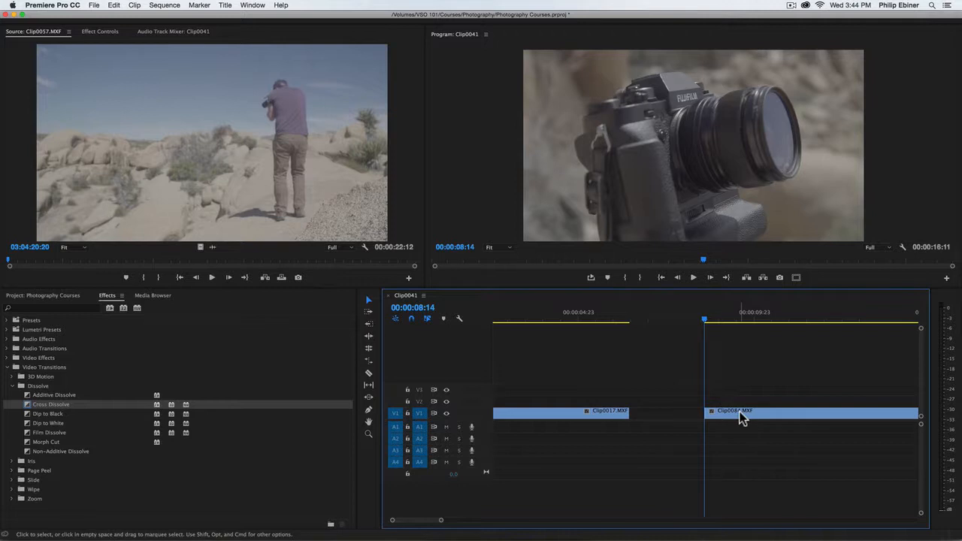
pyautogui.moveTo(740, 417); pyautogui.dragTo(662, 422)
# Test-extend Clip0017.MXF on track V2 over Clip0084.MXF and restore it to track V1, ending at 00:00:06:11.
pyautogui.moveTo(617, 322)
pyautogui.mouseDown()
pyautogui.moveTo(638, 326)
pyautogui.moveTo(629, 323)
pyautogui.mouseUp()
pyautogui.press('d')
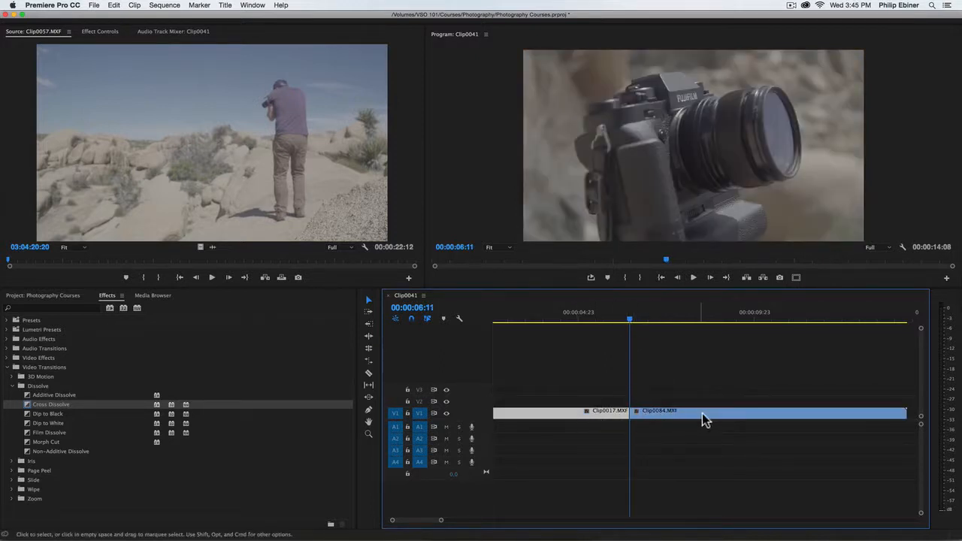
pyautogui.moveTo(597, 411); pyautogui.dragTo(794, 401)
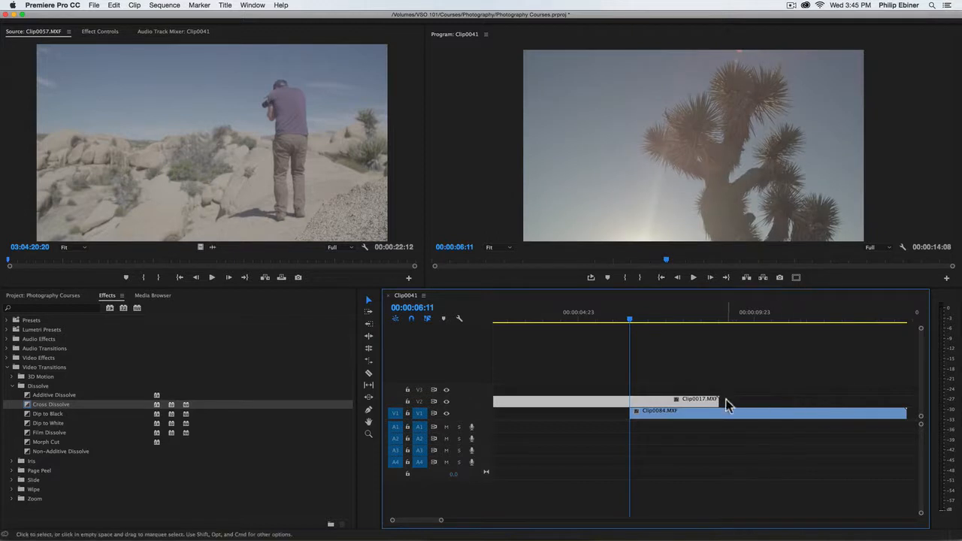
pyautogui.moveTo(719, 401); pyautogui.dragTo(652, 416)
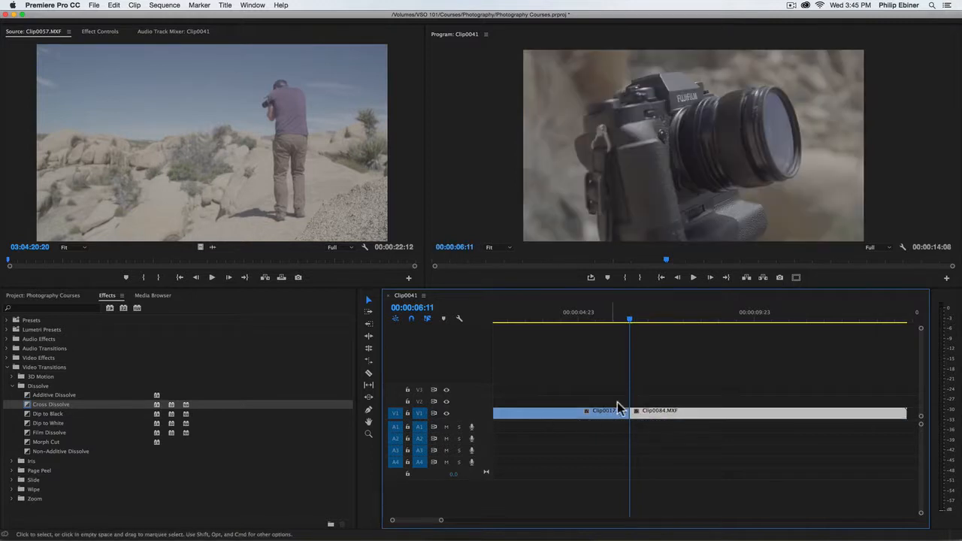
# Play across the cut between Clip0017.MXF and Clip0084.MXF and return the playhead to 00:00:06:11.
pyautogui.click(579, 320)
pyautogui.press('space')
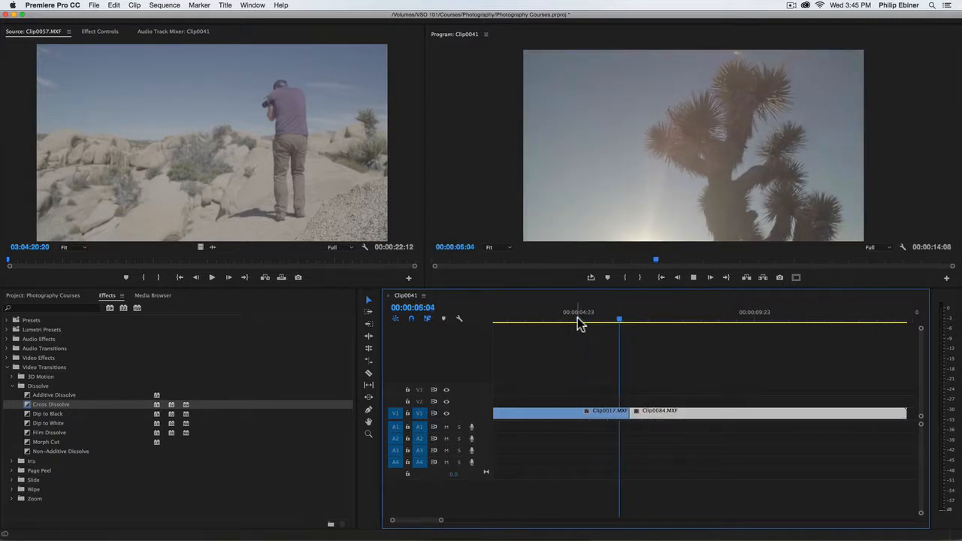
pyautogui.moveTo(631, 321); pyautogui.dragTo(628, 344)
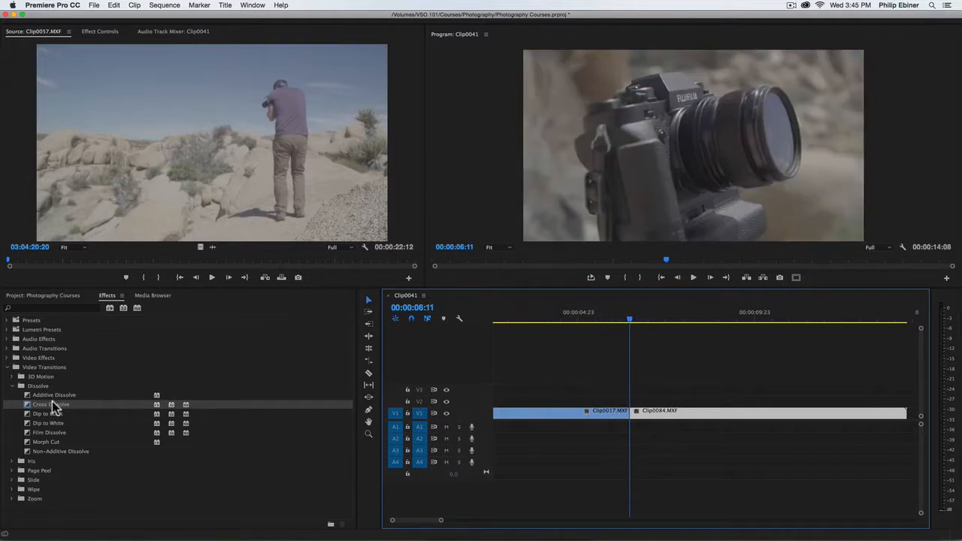
# Apply a Cross Dissolve centered on the cut between the two clips, preview it, and undo it.
pyautogui.moveTo(55, 407); pyautogui.dragTo(639, 426)
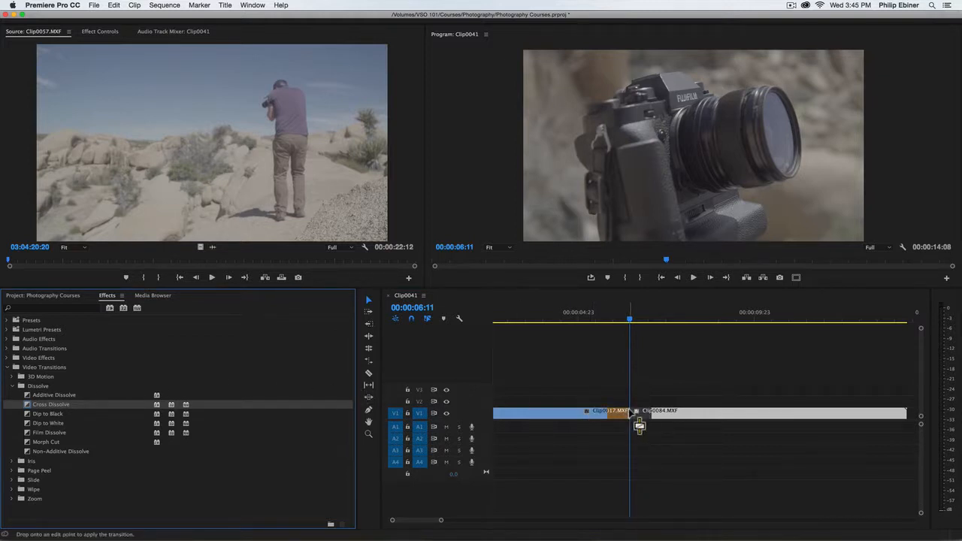
pyautogui.click(605, 319)
pyautogui.press('space')
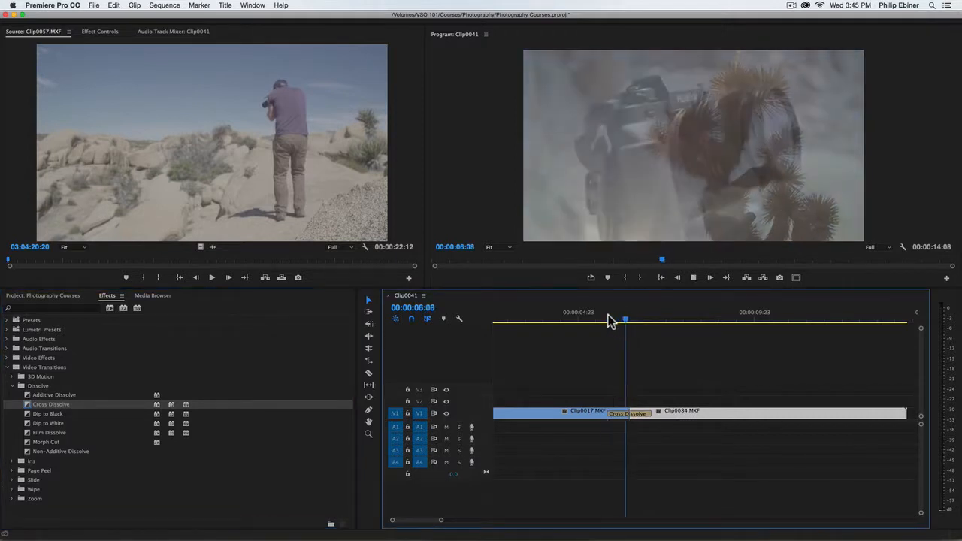
pyautogui.press('space')
pyautogui.press('super+z')
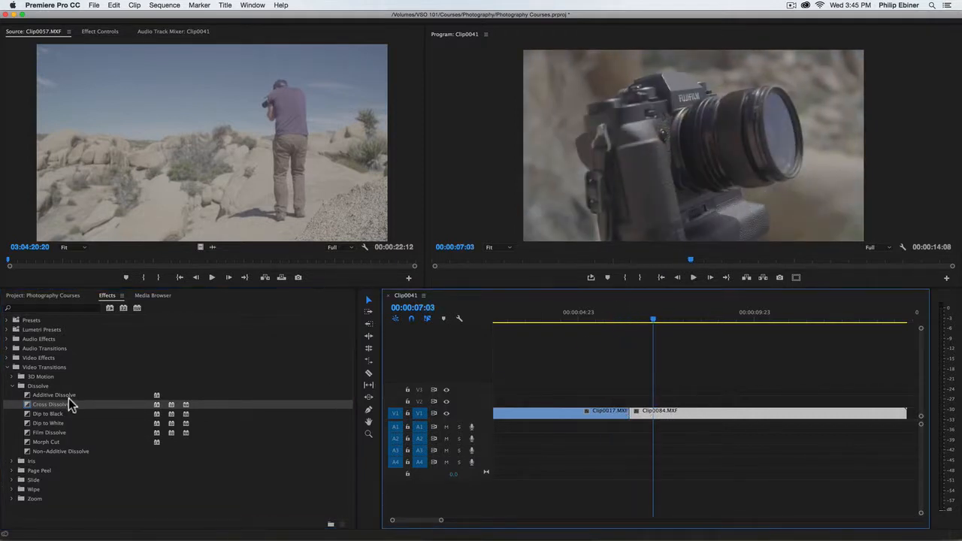
# Apply a Cross Dissolve starting at the cut with Clip0084.MXF, preview it from before the cut, and undo it.
pyautogui.moveTo(72, 404); pyautogui.dragTo(637, 414)
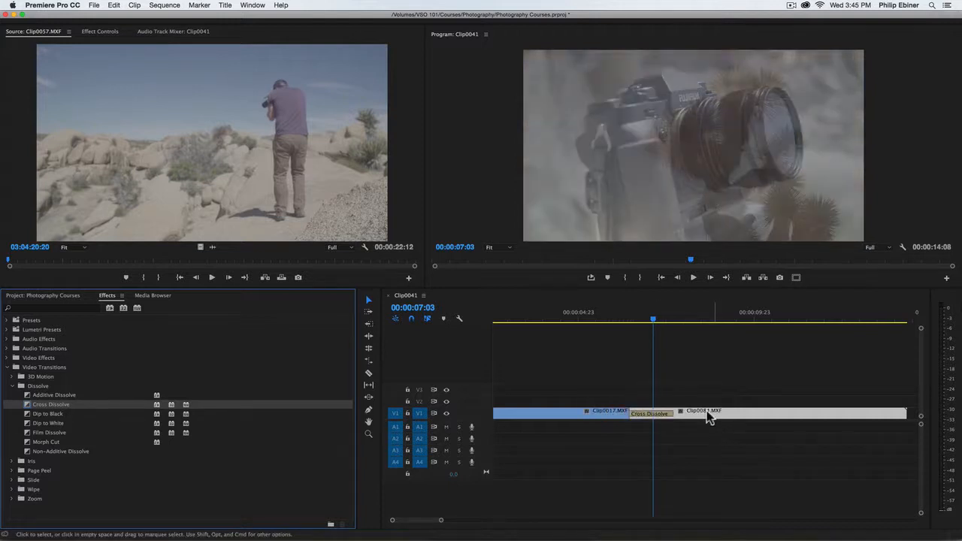
pyautogui.click(605, 322)
pyautogui.press('space')
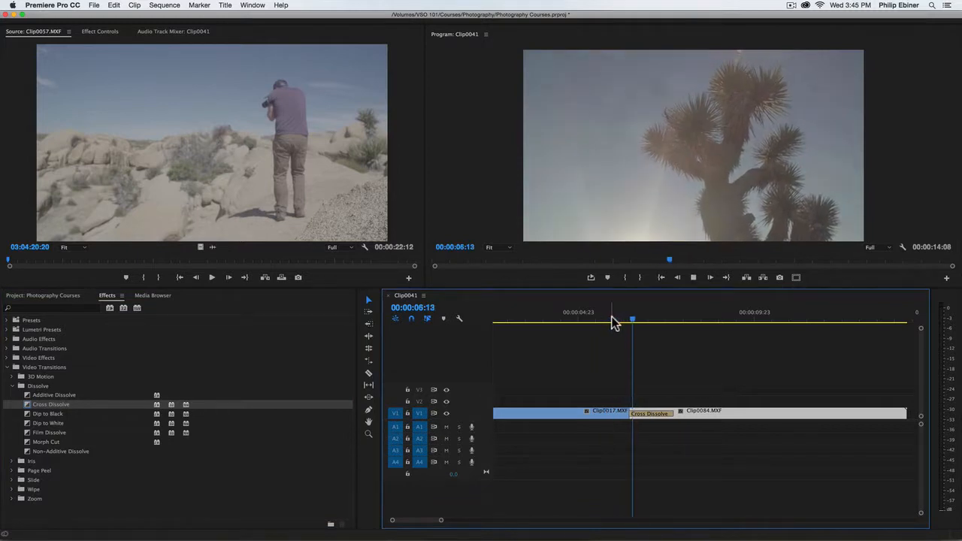
pyautogui.press('space')
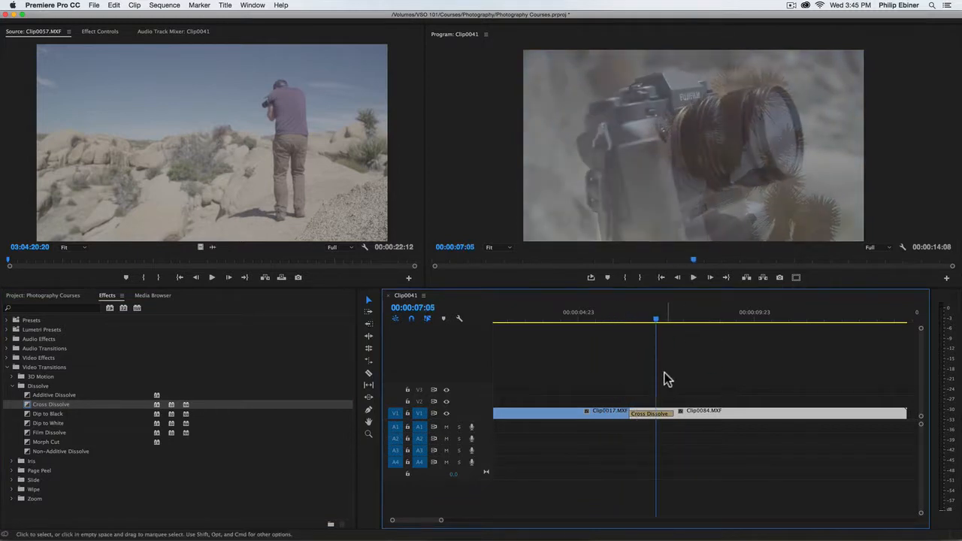
pyautogui.click(618, 322)
pyautogui.click(591, 414)
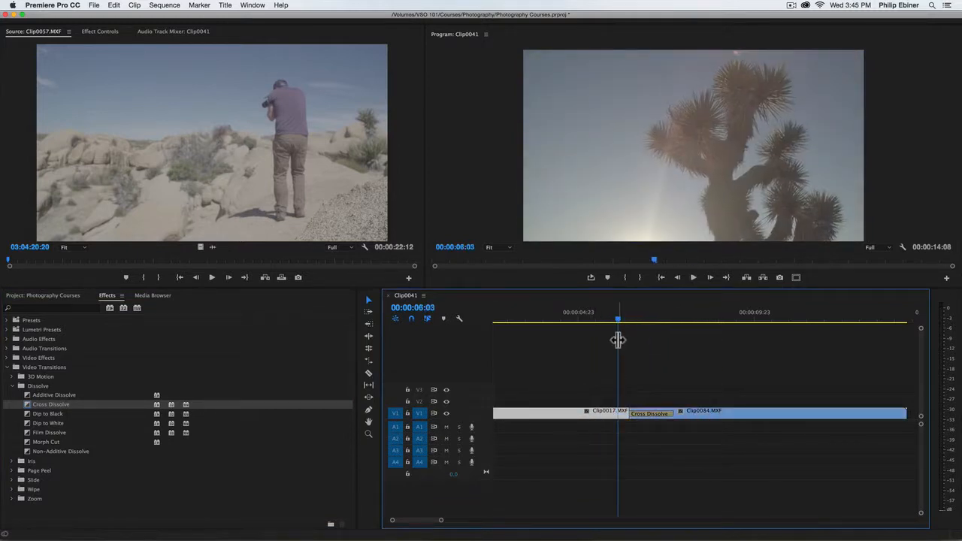
pyautogui.moveTo(622, 322)
pyautogui.mouseDown()
pyautogui.moveTo(678, 325)
pyautogui.moveTo(629, 324)
pyautogui.mouseUp()
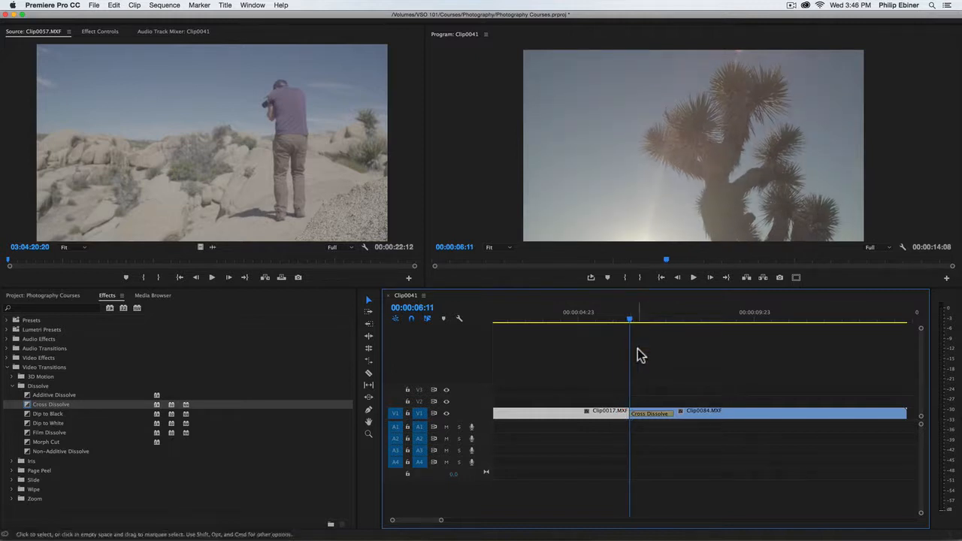
pyautogui.press('super+z')
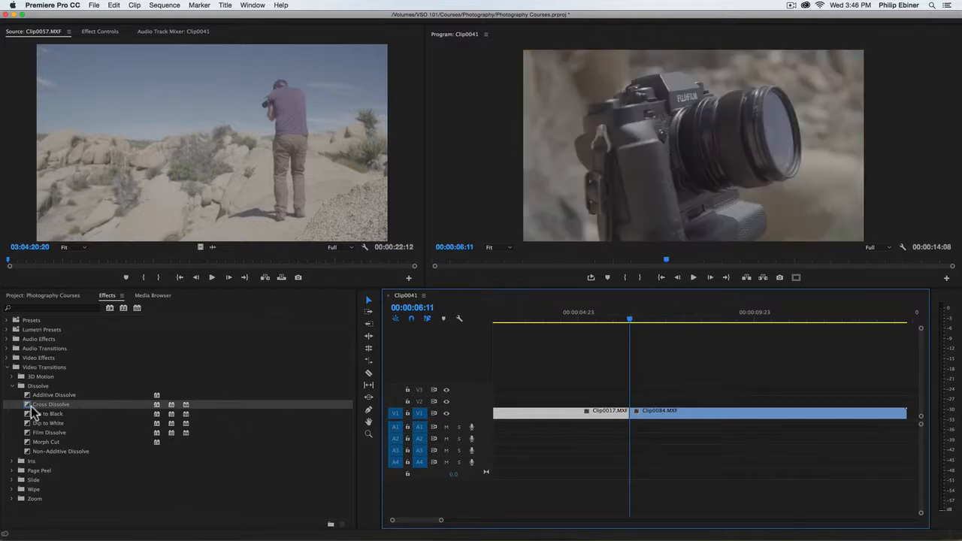
# Apply a Cross Dissolve centered on the cut between Clip0017.MXF and Clip0084.MXF and lengthen it to 00:00:04:06.
pyautogui.moveTo(31, 407); pyautogui.dragTo(629, 415)
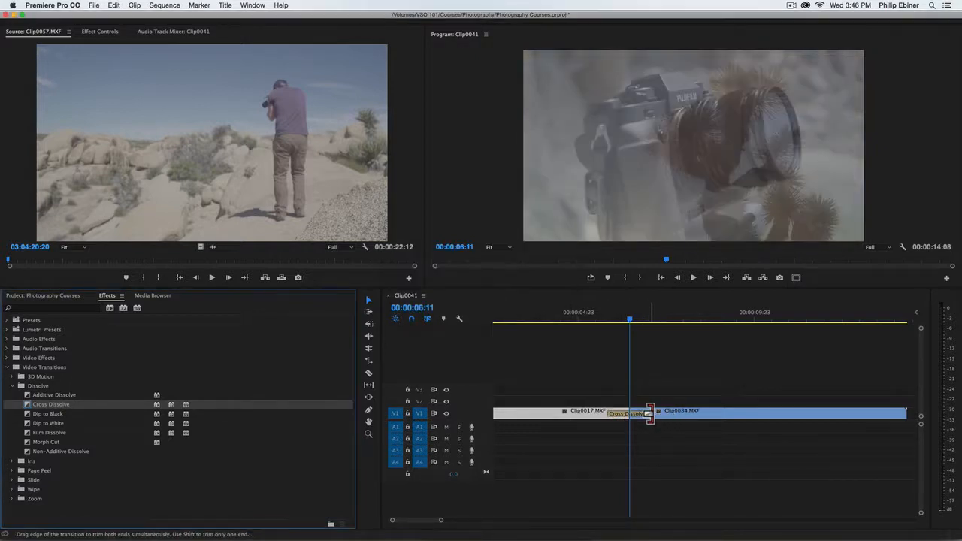
pyautogui.click(649, 414)
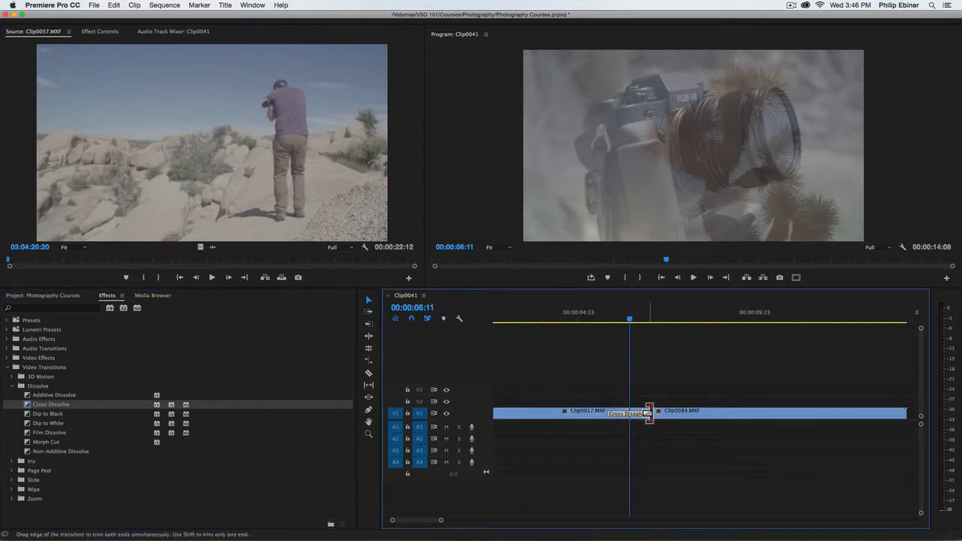
pyautogui.moveTo(647, 414); pyautogui.dragTo(813, 408)
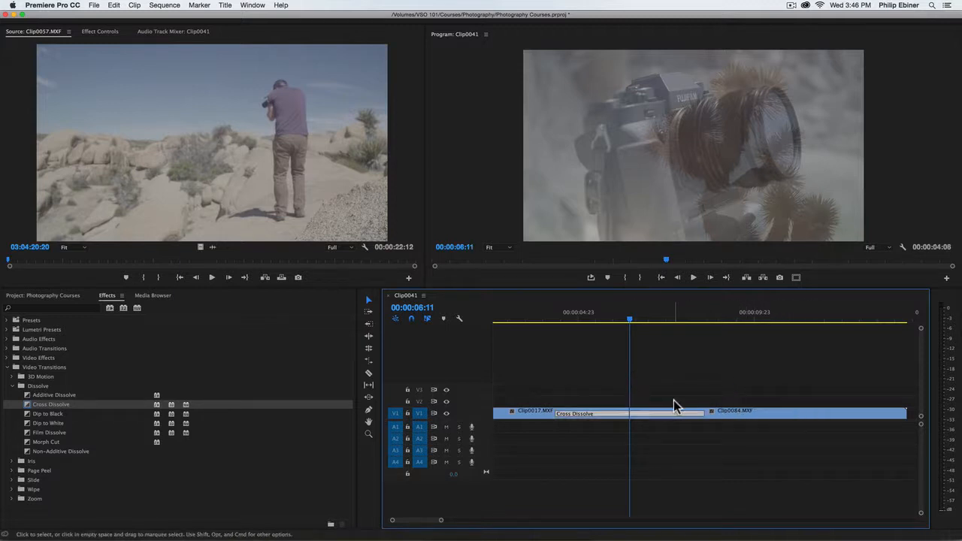
pyautogui.moveTo(703, 412); pyautogui.dragTo(756, 410)
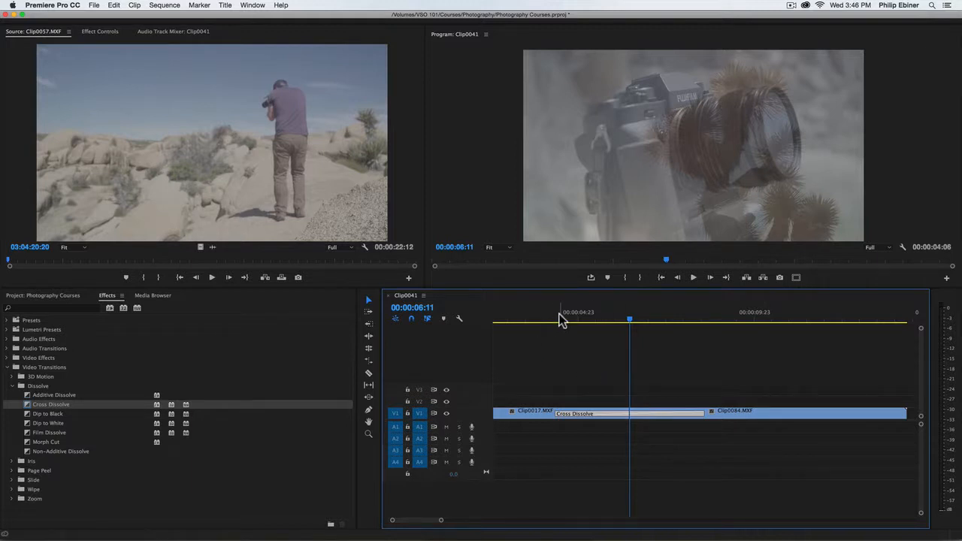
# Check the start and end frames of the lengthened Cross Dissolve and play through it from 00:00:04:10.
pyautogui.moveTo(562, 320); pyautogui.dragTo(554, 321)
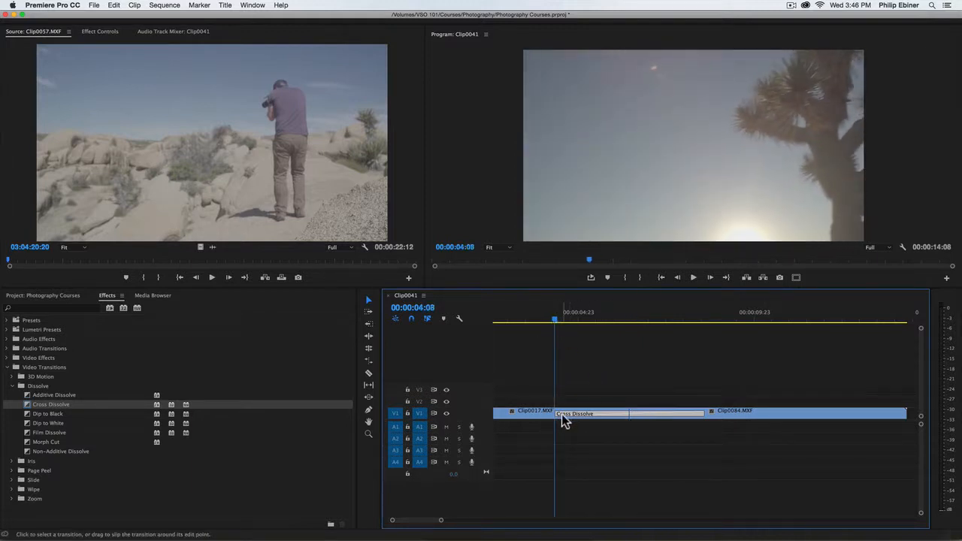
pyautogui.click(755, 412)
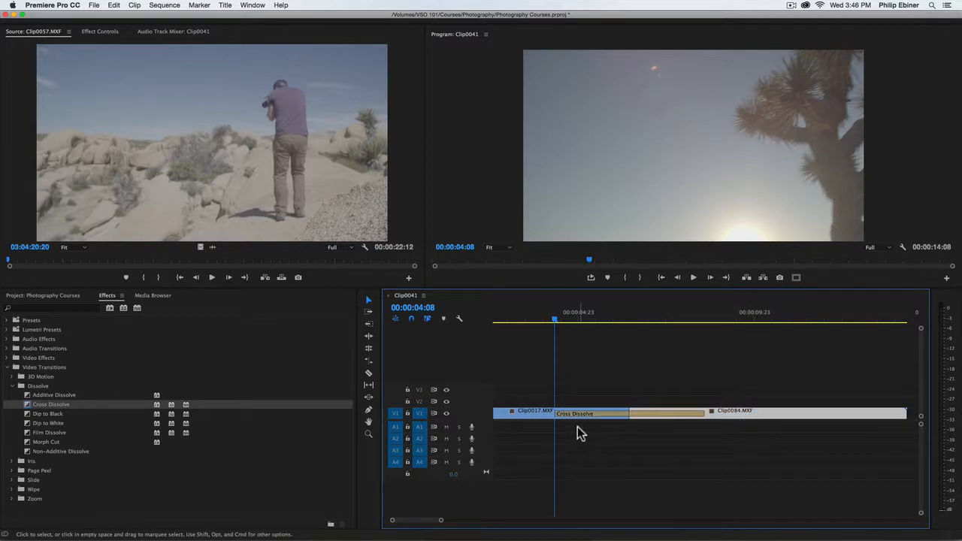
pyautogui.click(518, 413)
pyautogui.click(705, 321)
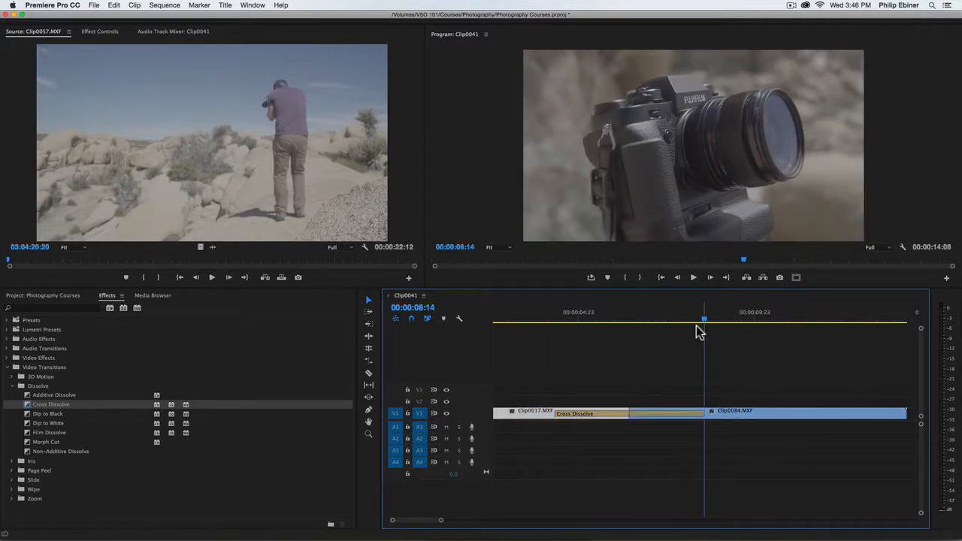
pyautogui.click(558, 315)
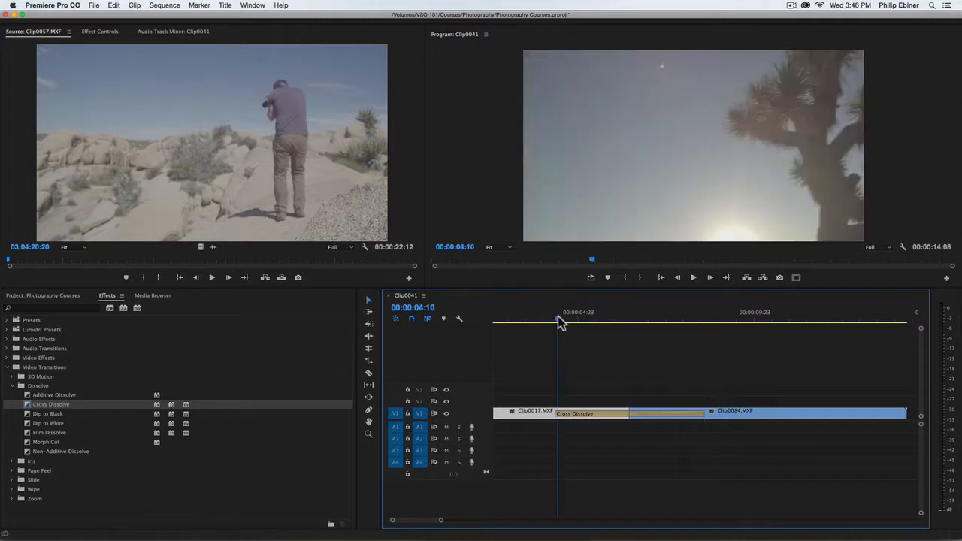
pyautogui.press('space')
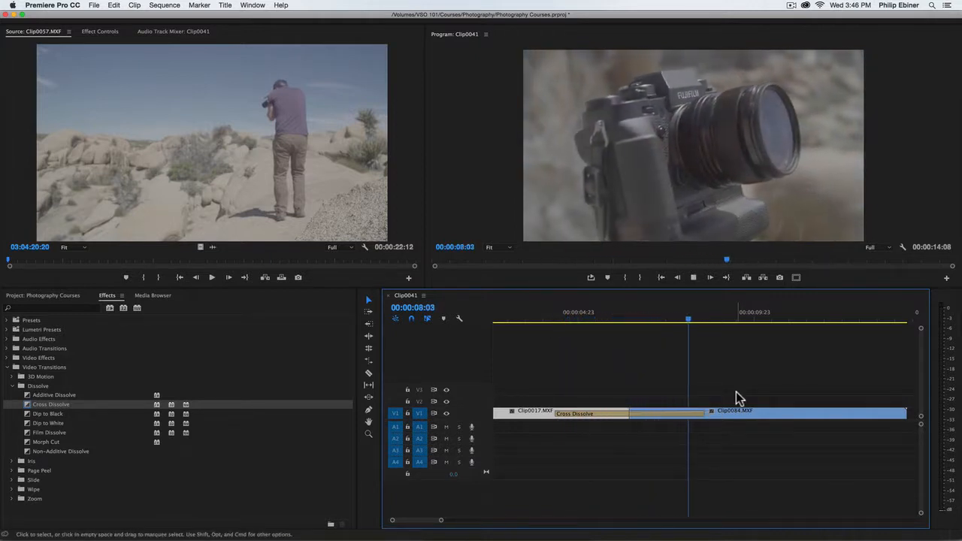
pyautogui.press('space')
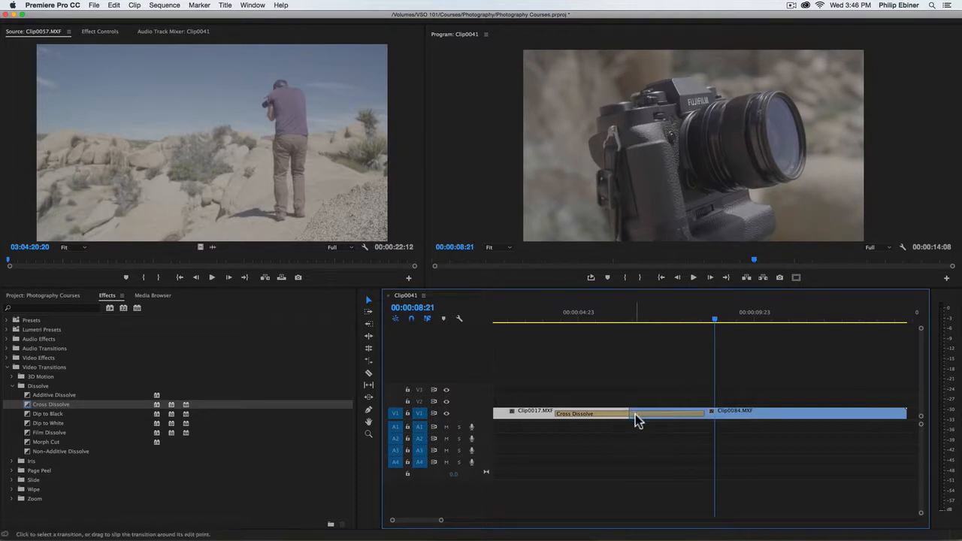
# Slide the Cross Dissolve later so it starts at 00:00:04:18, extending further into Clip0084.MXF.
pyautogui.moveTo(636, 419); pyautogui.dragTo(734, 419)
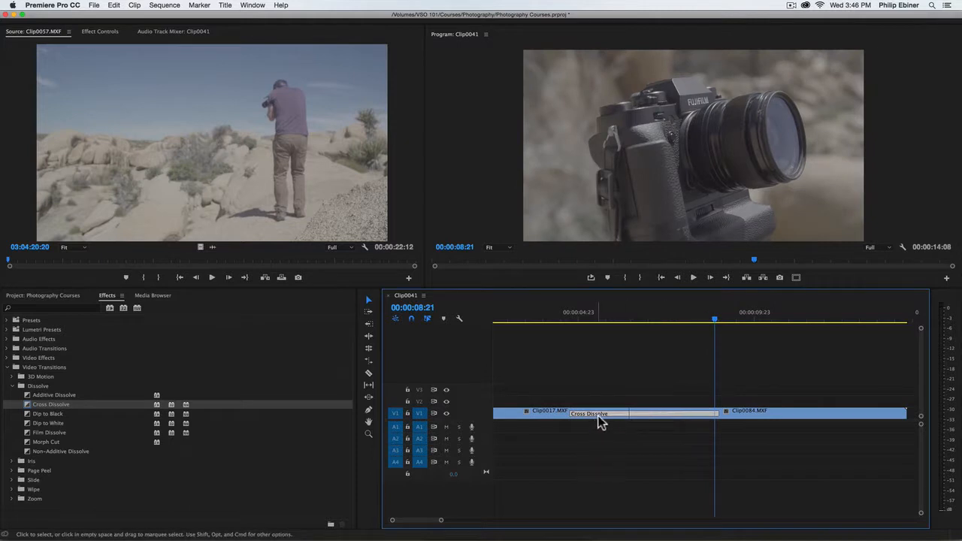
pyautogui.moveTo(599, 416); pyautogui.dragTo(654, 416)
pyautogui.click(549, 412)
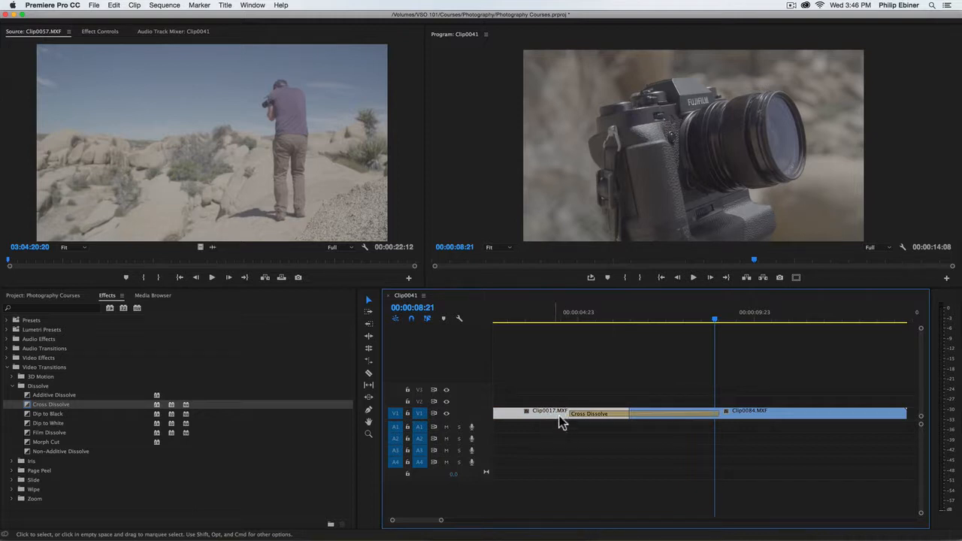
# Try to slide the Cross Dissolve further into Clip0084.MXF, and shorten the transition at both ends.
pyautogui.moveTo(644, 416); pyautogui.dragTo(692, 419)
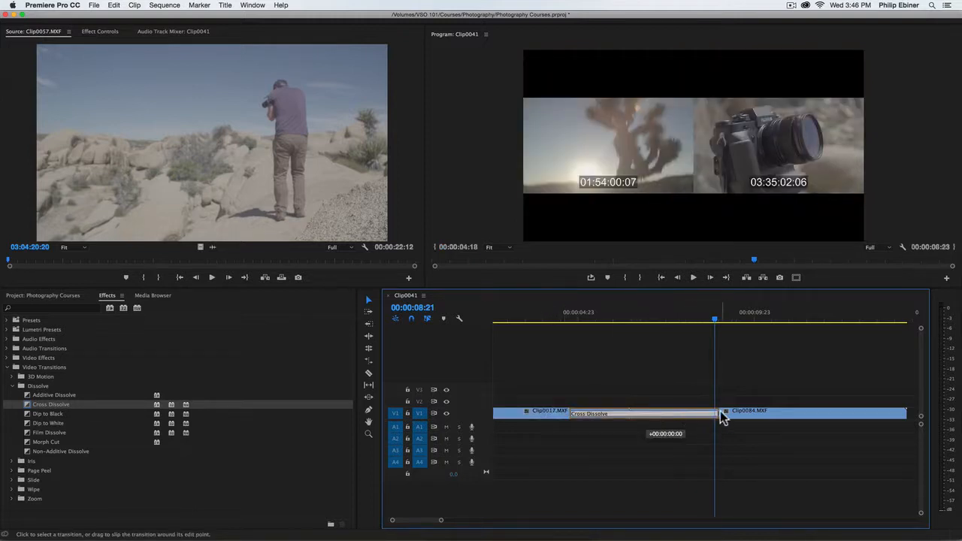
pyautogui.moveTo(755, 419); pyautogui.dragTo(824, 416)
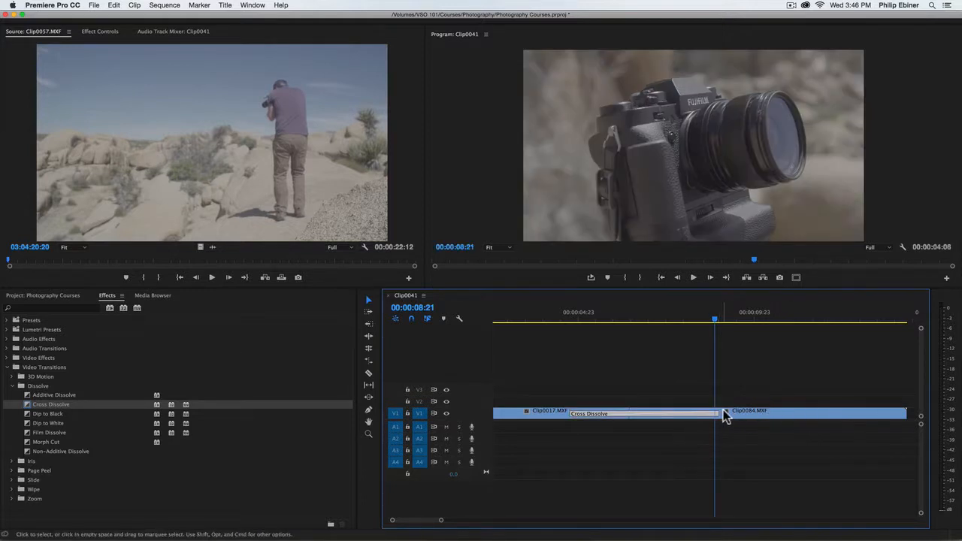
pyautogui.moveTo(717, 412); pyautogui.dragTo(627, 418)
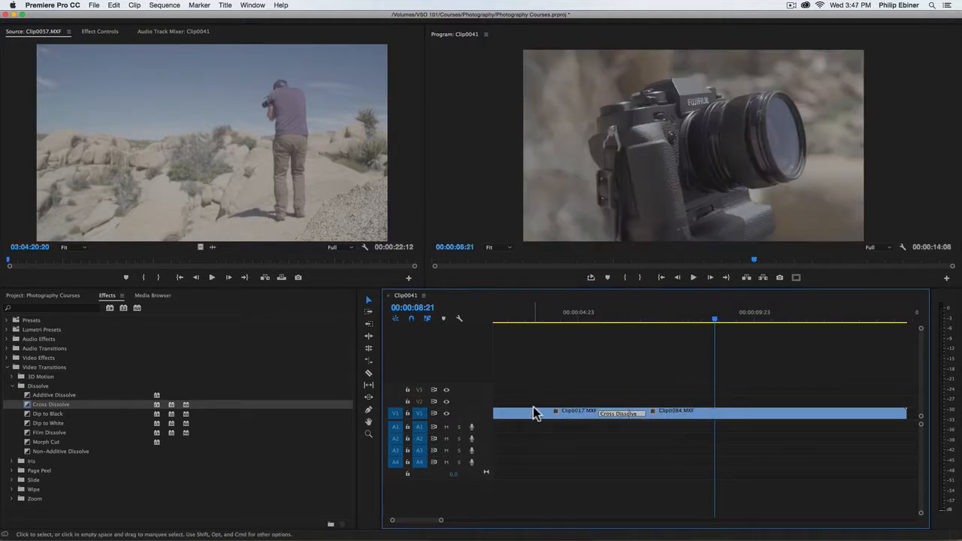